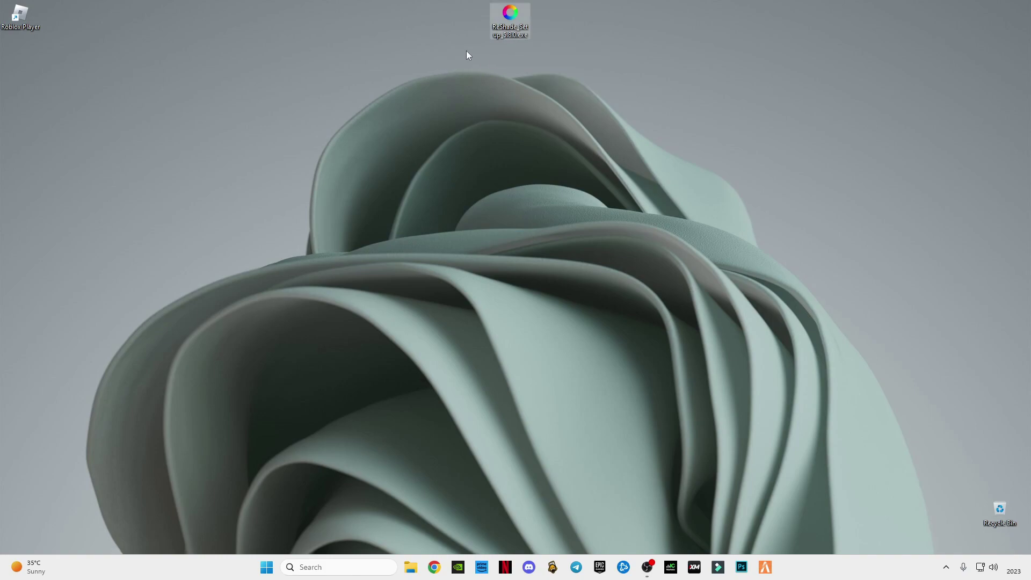
Step: Run the ReShade setup from the desktop and browse for a game executable, starting from Local Disk (C:)
{"action": "left_click_drag", "start_coordinate": [466, 51], "coordinate": [561, 6]}
{"action": "right_click", "coordinate": [505, 15]}
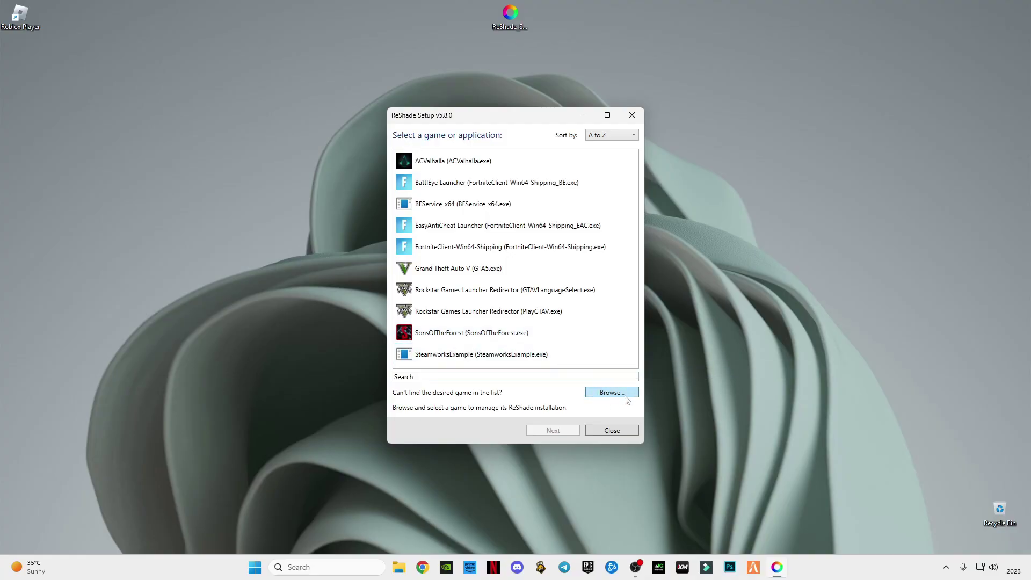
{"action": "left_click", "coordinate": [611, 395]}
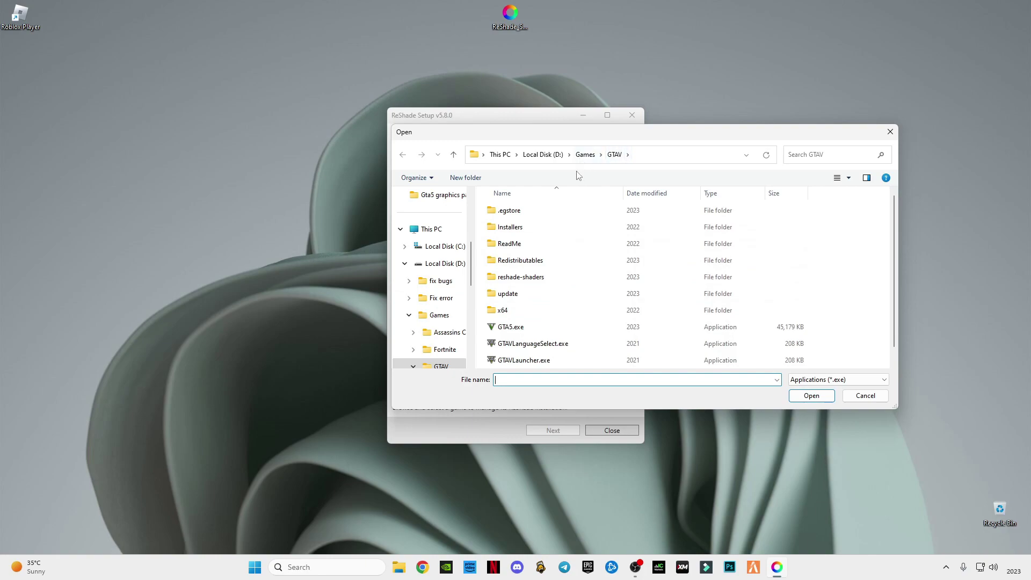
{"action": "left_click", "coordinate": [446, 250]}
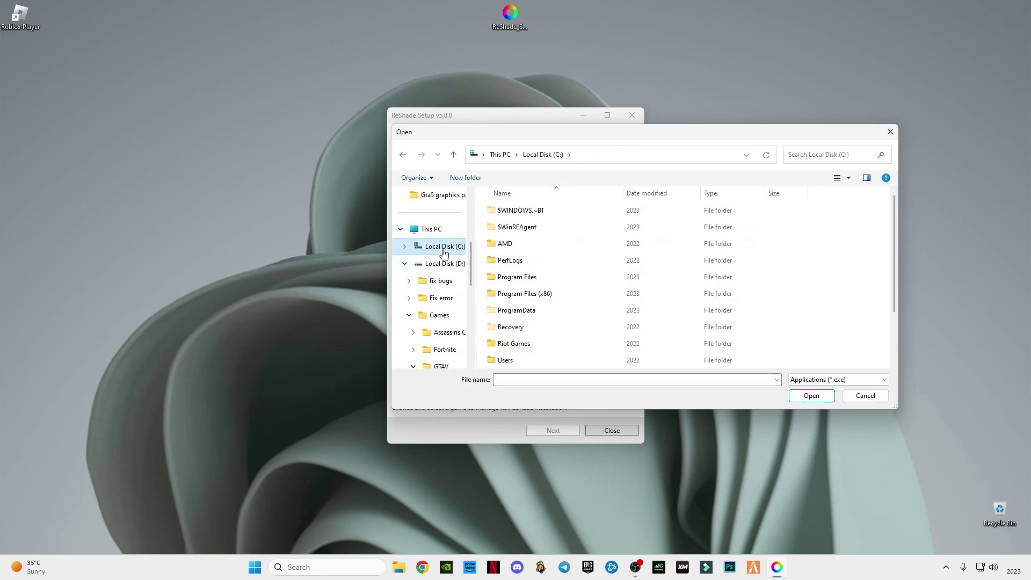
Step: Open the AppData folder in a separate window using the Run command
{"action": "left_click", "coordinate": [294, 565]}
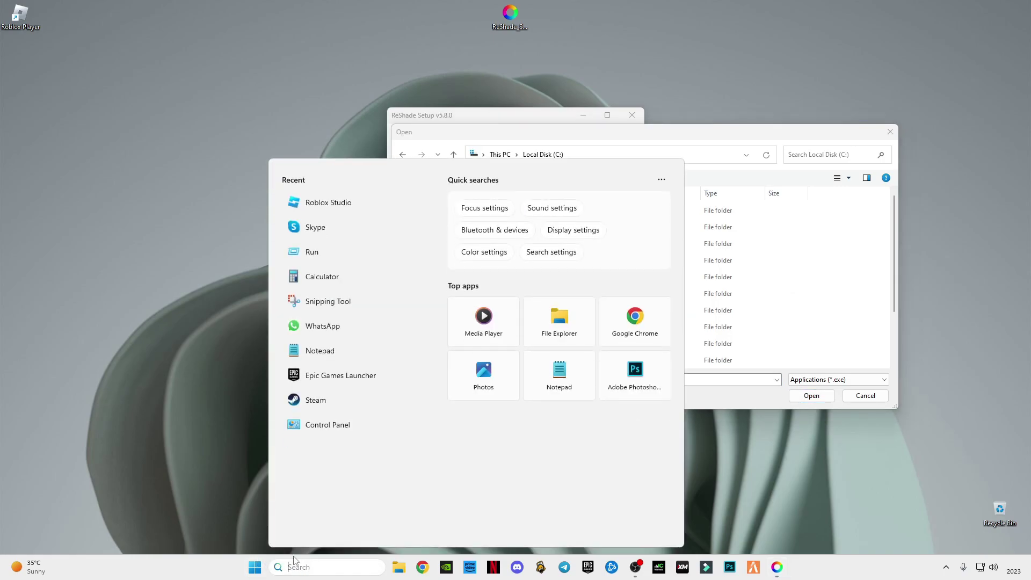
{"action": "left_click", "coordinate": [314, 251]}
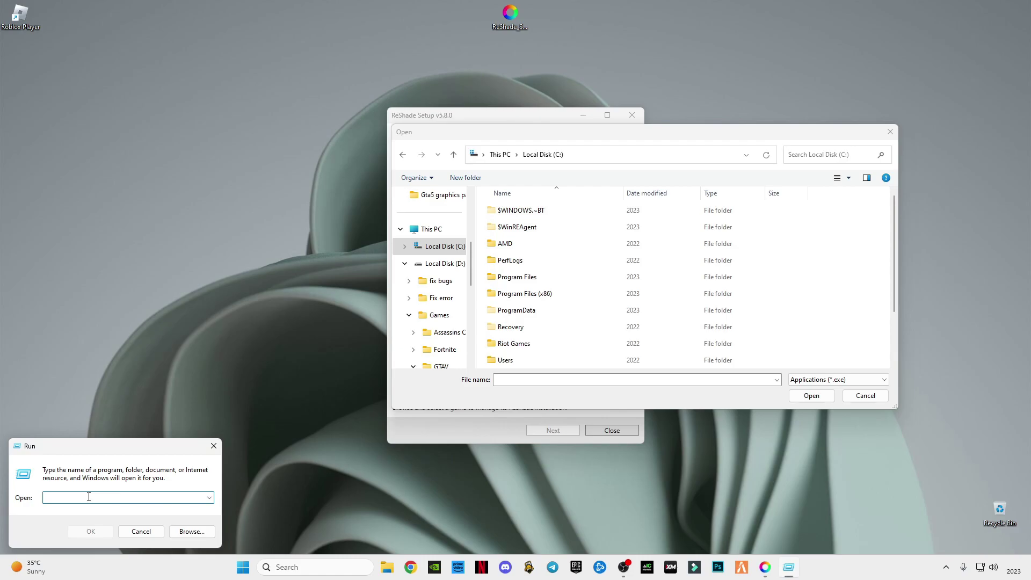
{"action": "type", "text": "a"}
{"action": "left_click", "coordinate": [81, 511]}
{"action": "left_click", "coordinate": [90, 531]}
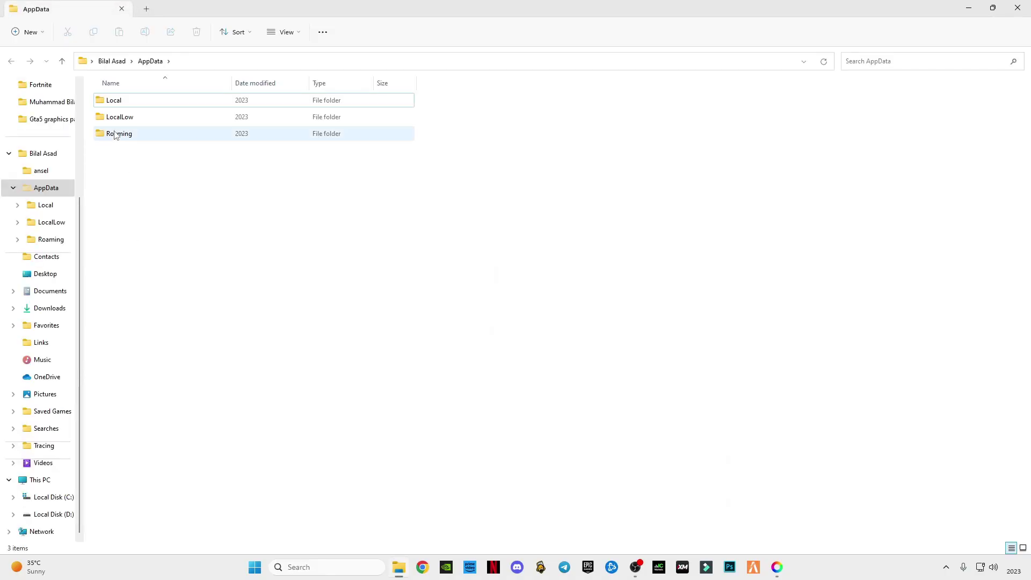
Step: Go into Local, Roblox and then the Versions folder inside AppData
{"action": "double_click", "coordinate": [116, 105]}
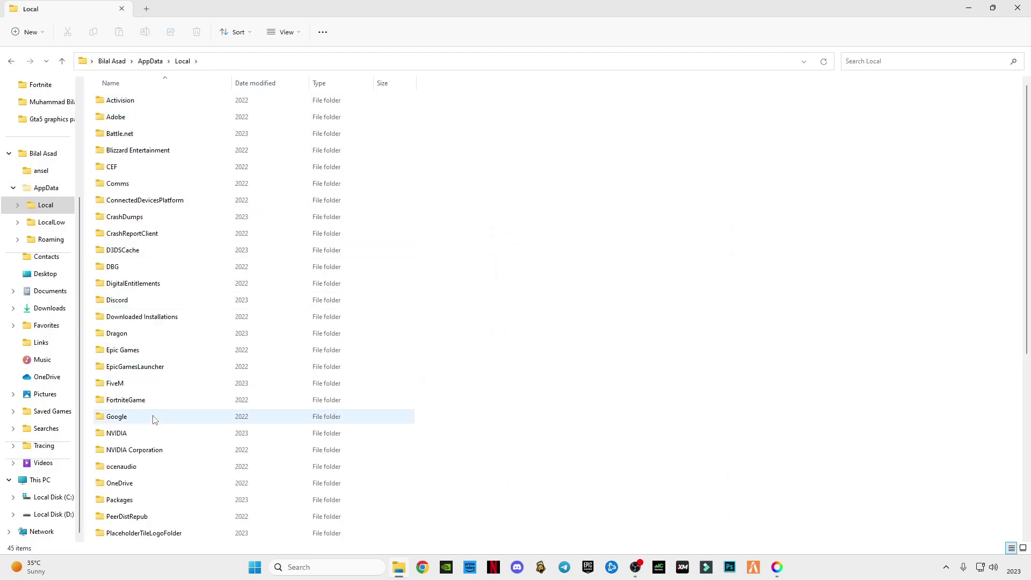
{"action": "left_click", "coordinate": [154, 420]}
{"action": "key", "text": "r"}
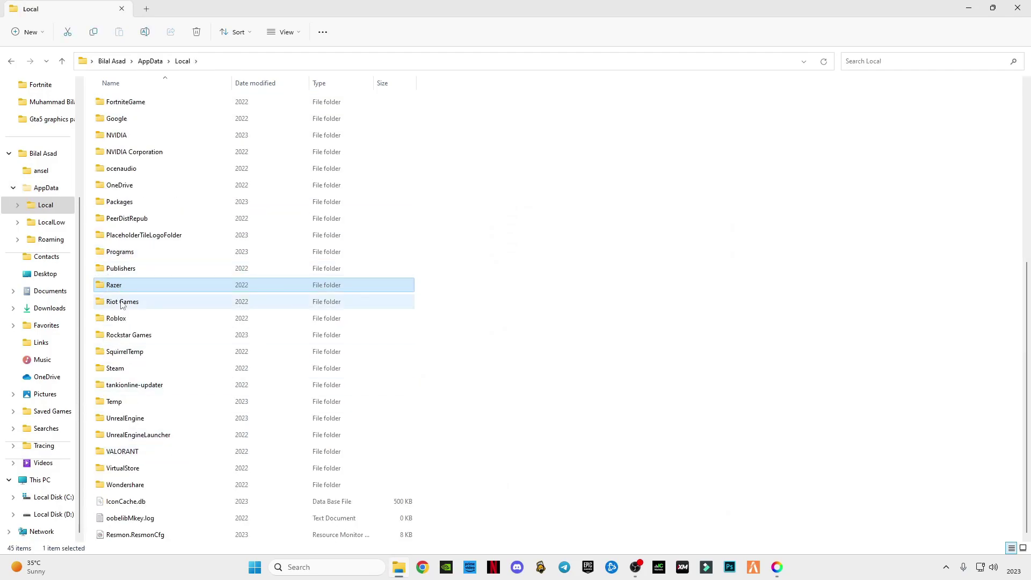
{"action": "left_click", "coordinate": [130, 322]}
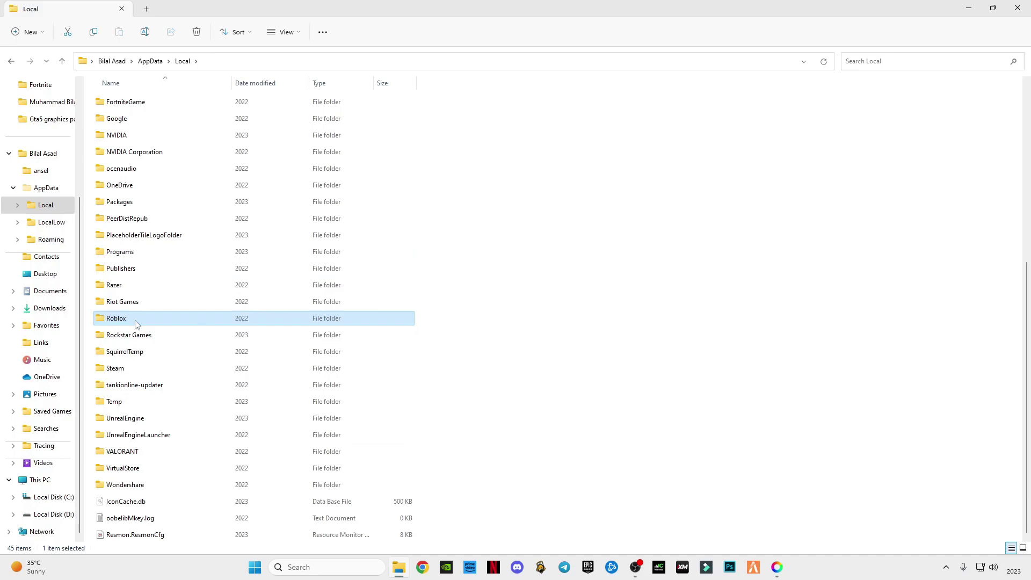
{"action": "double_click", "coordinate": [136, 324]}
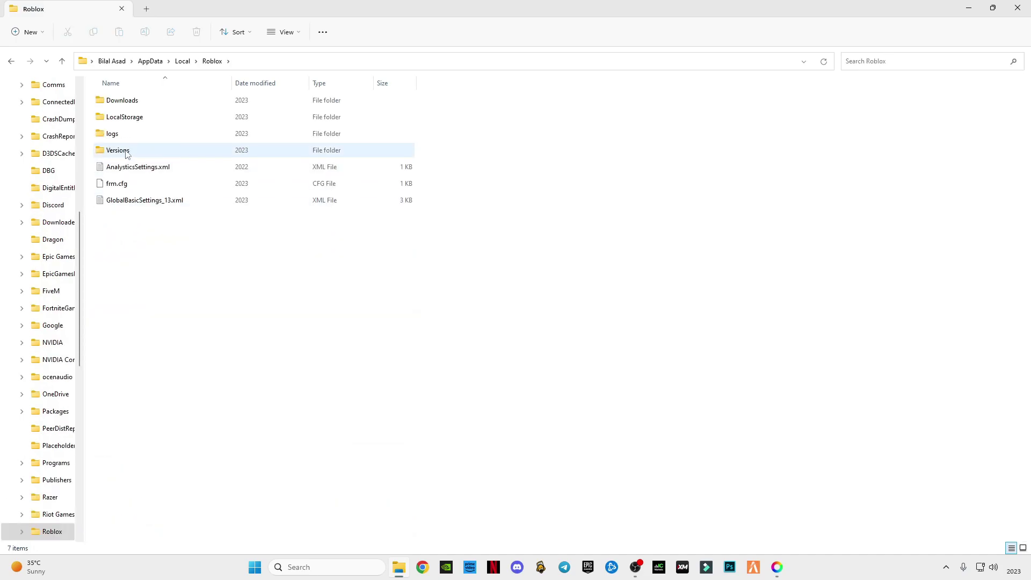
{"action": "double_click", "coordinate": [137, 153]}
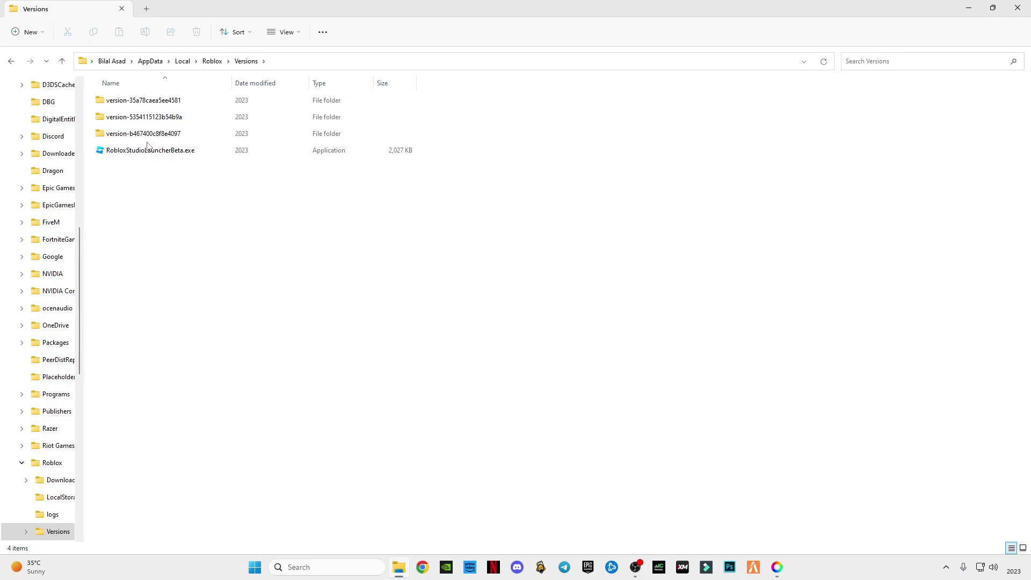
Step: Examine the contents of the three version folders for the one holding the Roblox player application files
{"action": "double_click", "coordinate": [129, 101]}
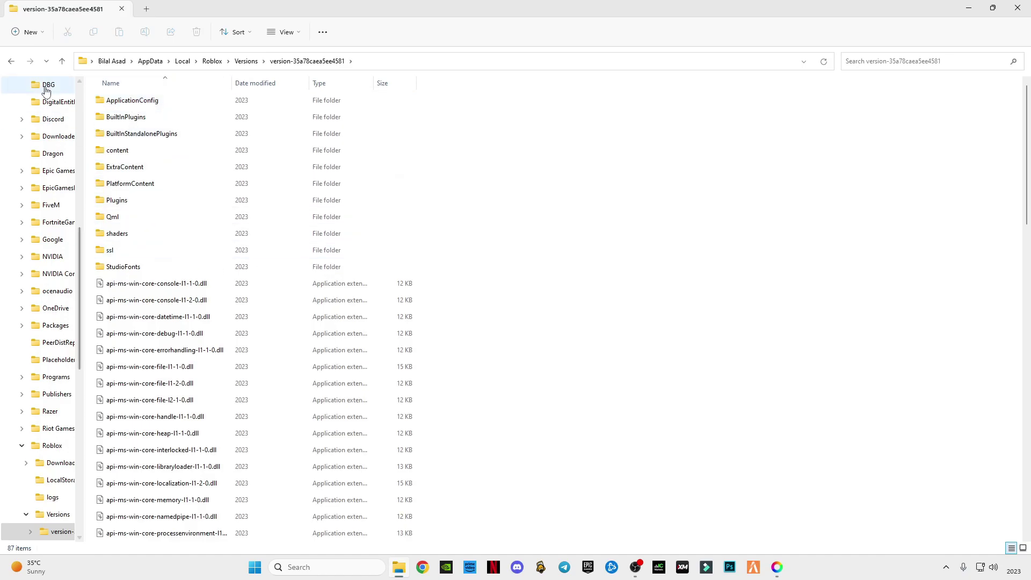
{"action": "scroll", "coordinate": [203, 165], "scroll_direction": "down", "scroll_amount": 12}
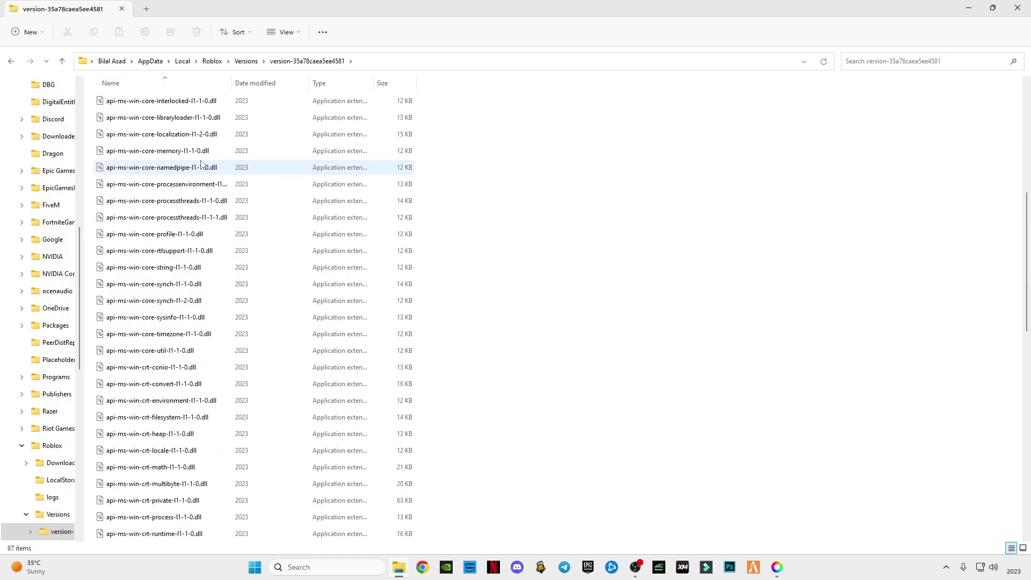
{"action": "scroll", "coordinate": [203, 233], "scroll_direction": "up", "scroll_amount": 12}
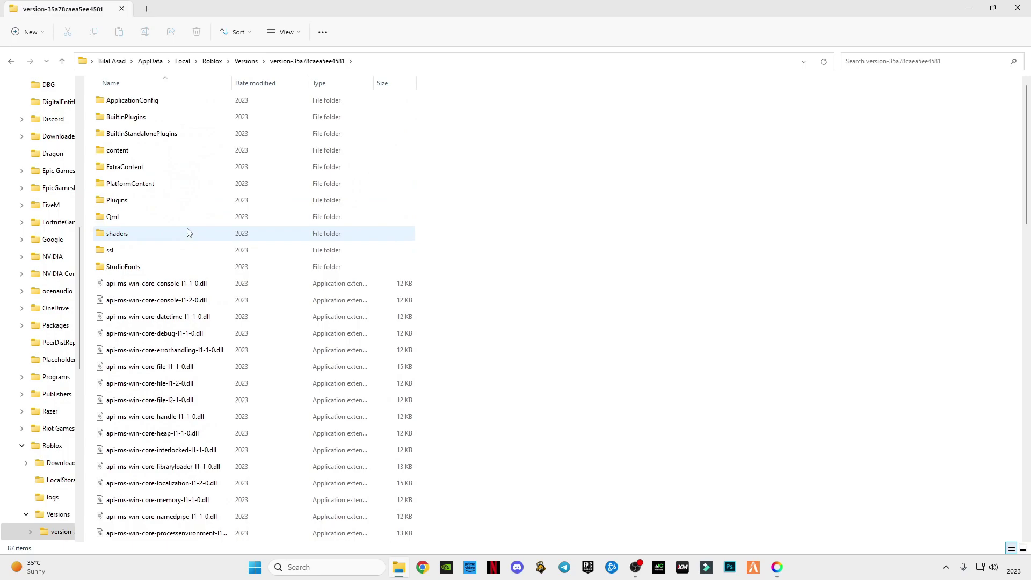
{"action": "left_click", "coordinate": [11, 62]}
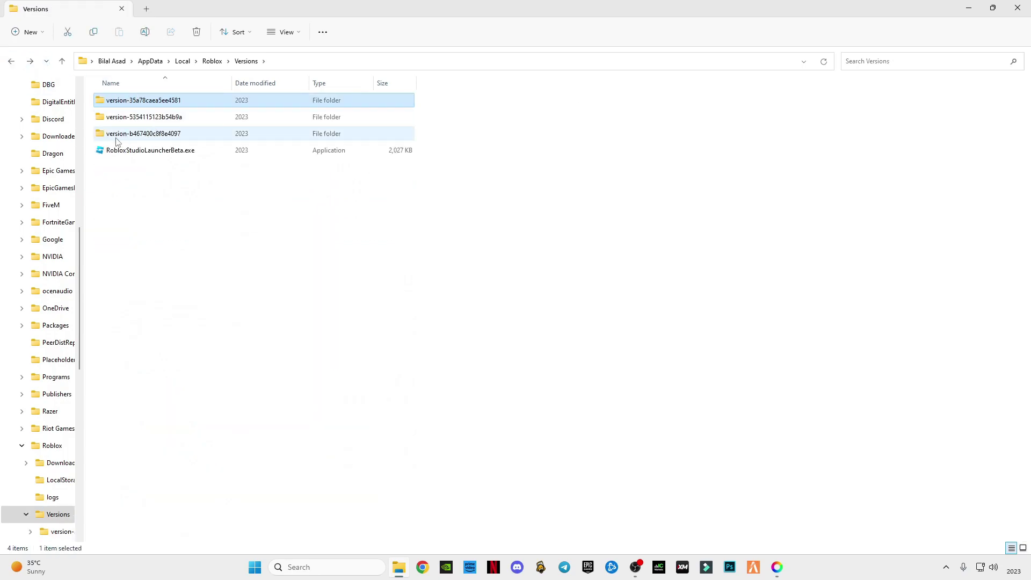
{"action": "double_click", "coordinate": [122, 119]}
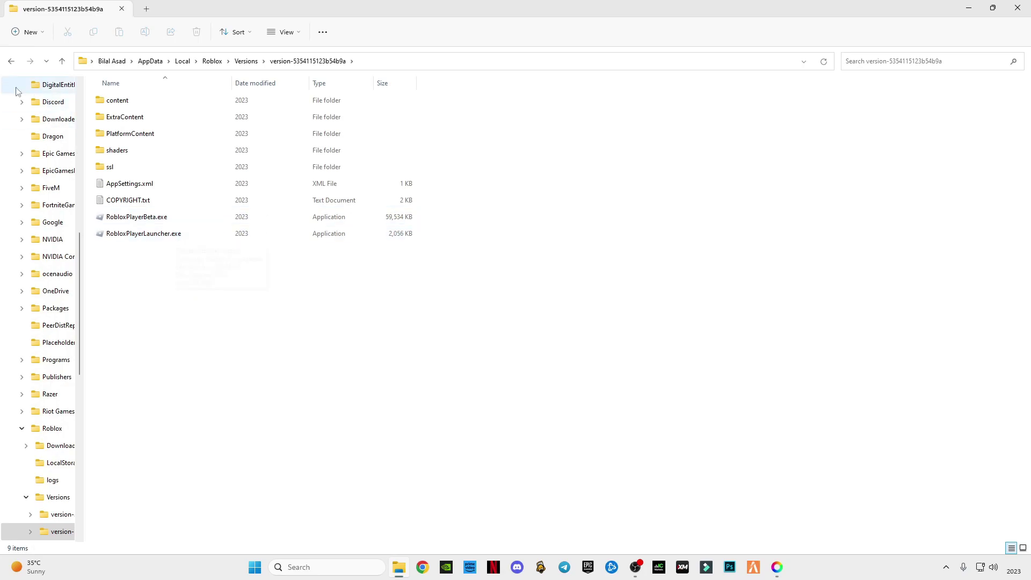
{"action": "left_click", "coordinate": [11, 60]}
{"action": "double_click", "coordinate": [119, 133]}
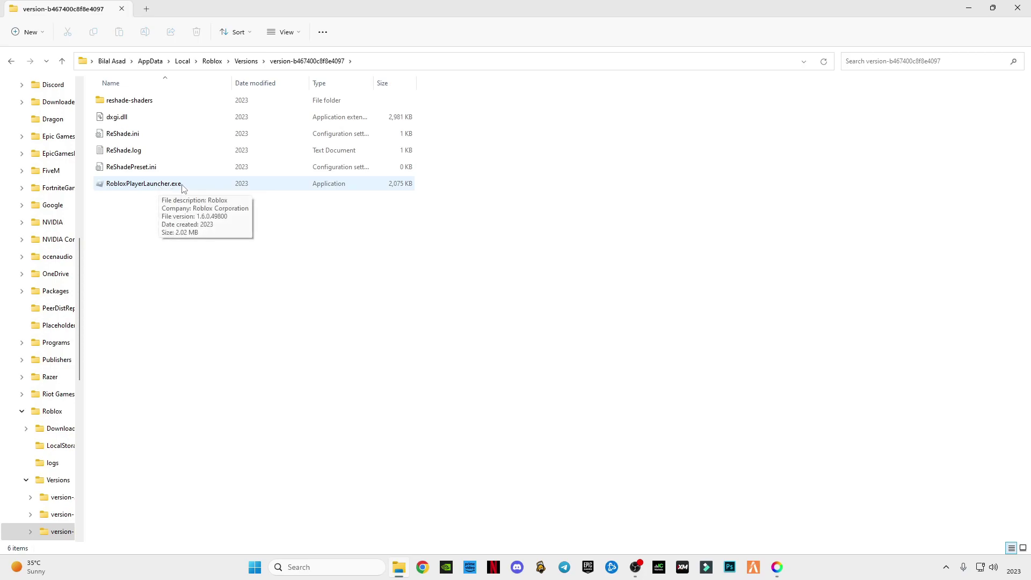
{"action": "left_click", "coordinate": [10, 61]}
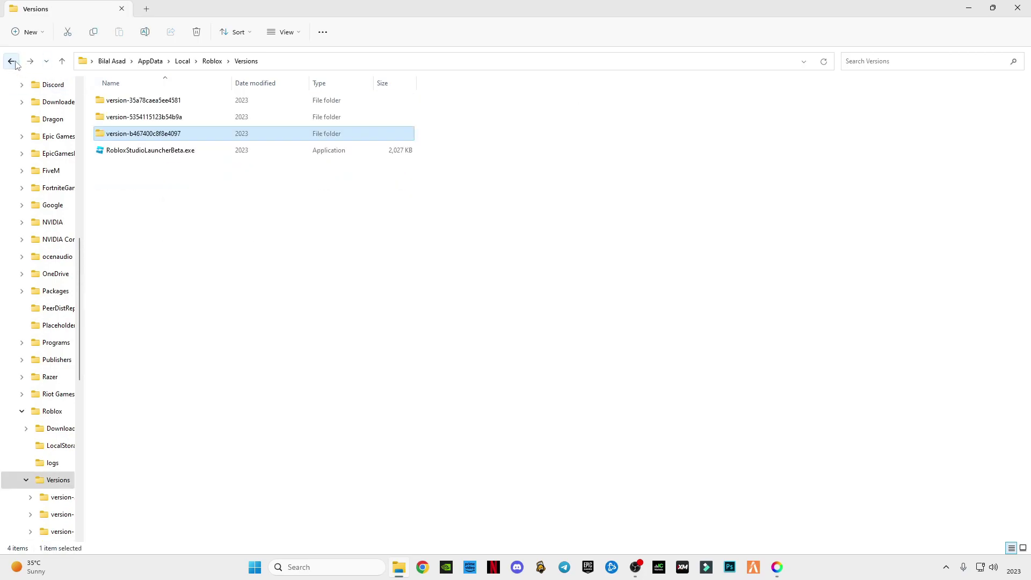
{"action": "double_click", "coordinate": [123, 123]}
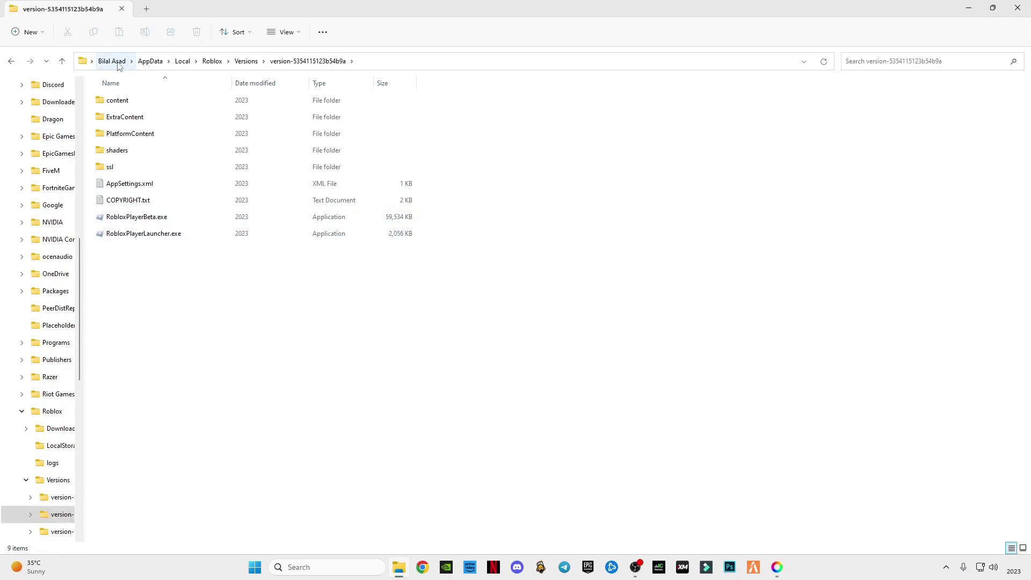
{"action": "left_click", "coordinate": [992, 8]}
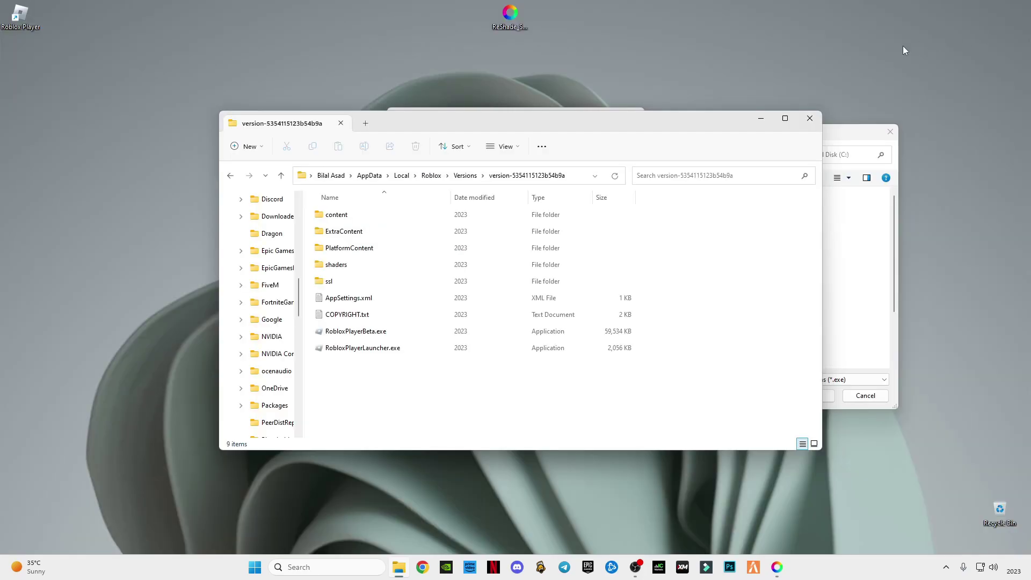
{"action": "left_click_drag", "start_coordinate": [677, 122], "coordinate": [424, 225]}
{"action": "left_click_drag", "start_coordinate": [537, 139], "coordinate": [624, 100]}
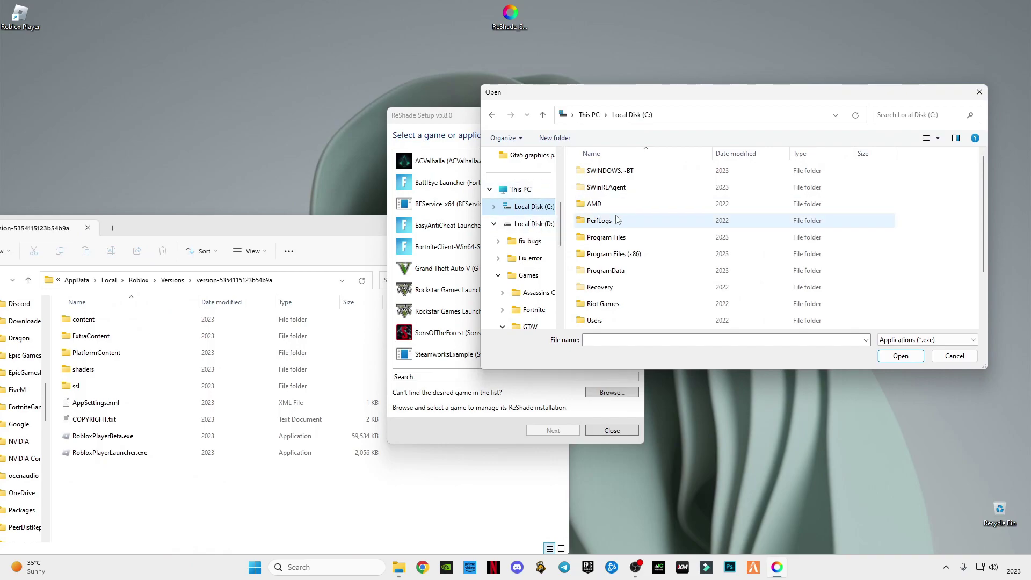
Step: In the ReShade file picker, open the Users folder on Local Disk (C:) and enter the account's user folder
{"action": "scroll", "coordinate": [616, 220], "scroll_direction": "down", "scroll_amount": 2}
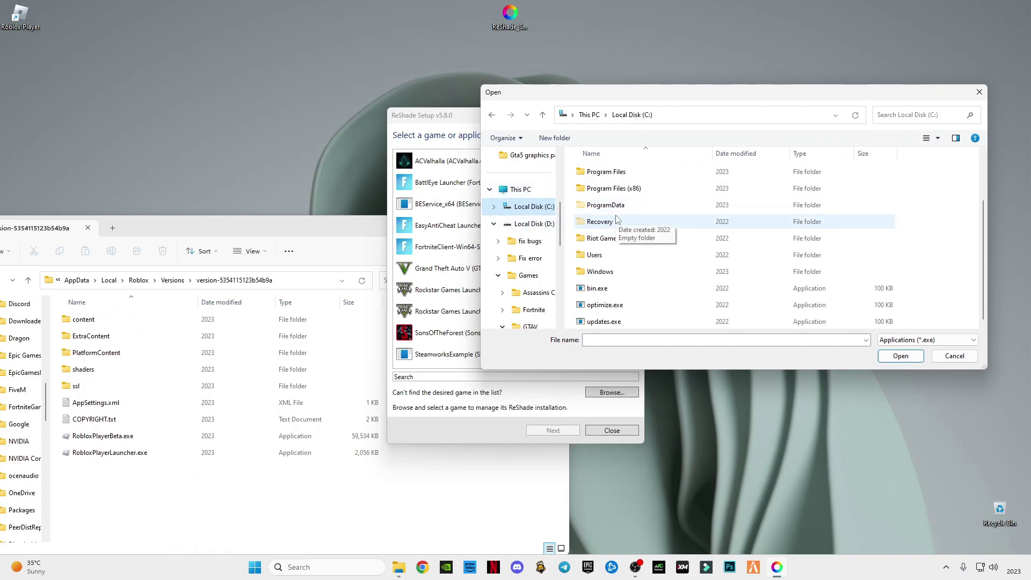
{"action": "double_click", "coordinate": [595, 260]}
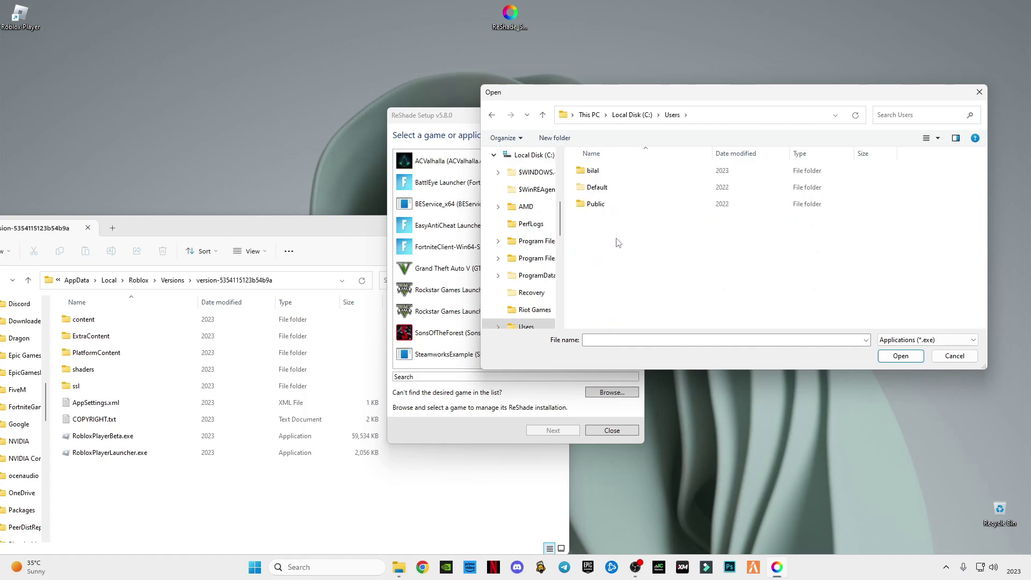
{"action": "left_click", "coordinate": [601, 175]}
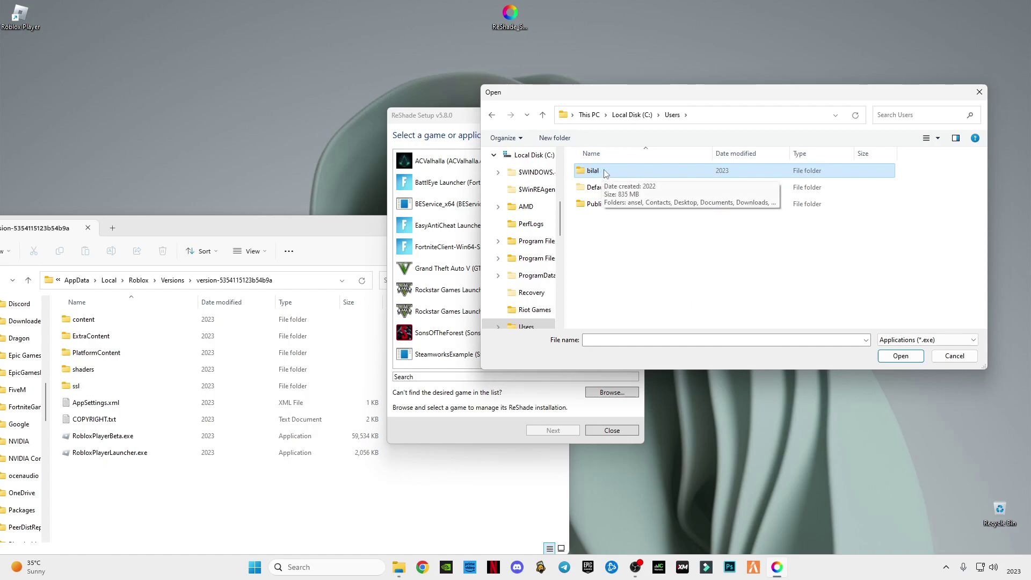
{"action": "double_click", "coordinate": [609, 173]}
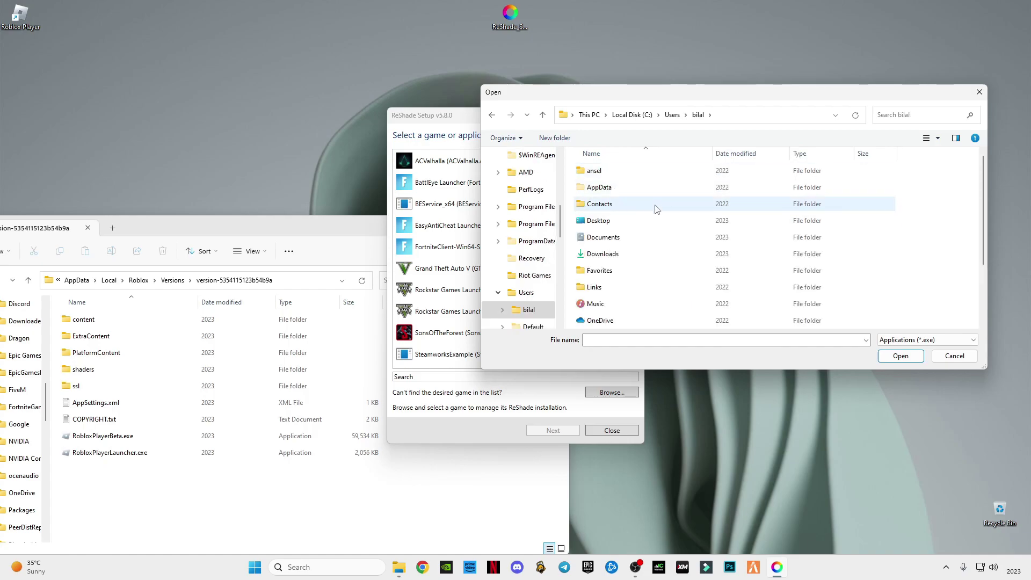
{"action": "double_click", "coordinate": [764, 101]}
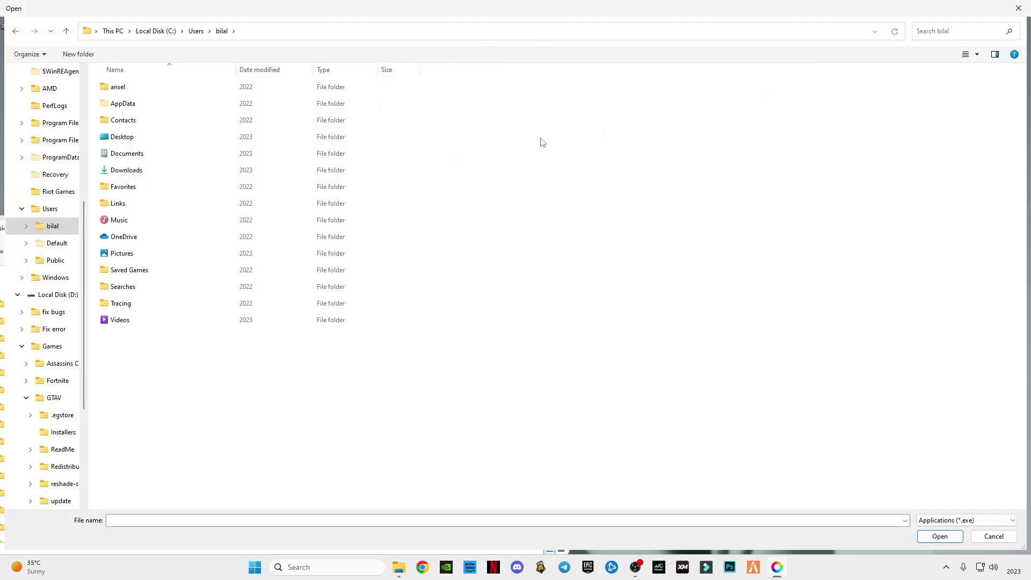
{"action": "key", "text": "super+Down"}
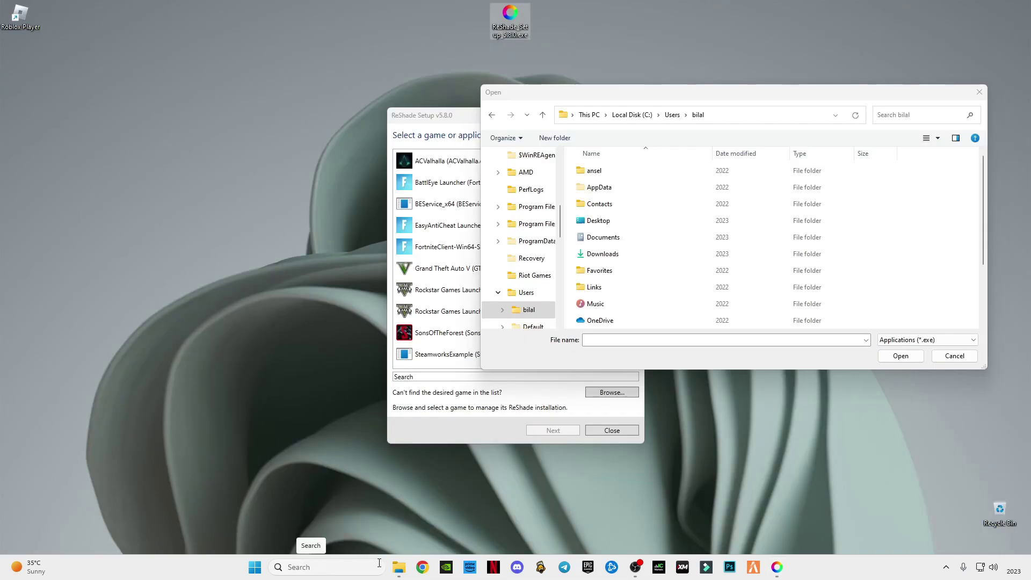
Step: Open Local Disk (C:) in a new File Explorer window, check the Hidden items display option, and close the window
{"action": "right_click", "coordinate": [399, 567]}
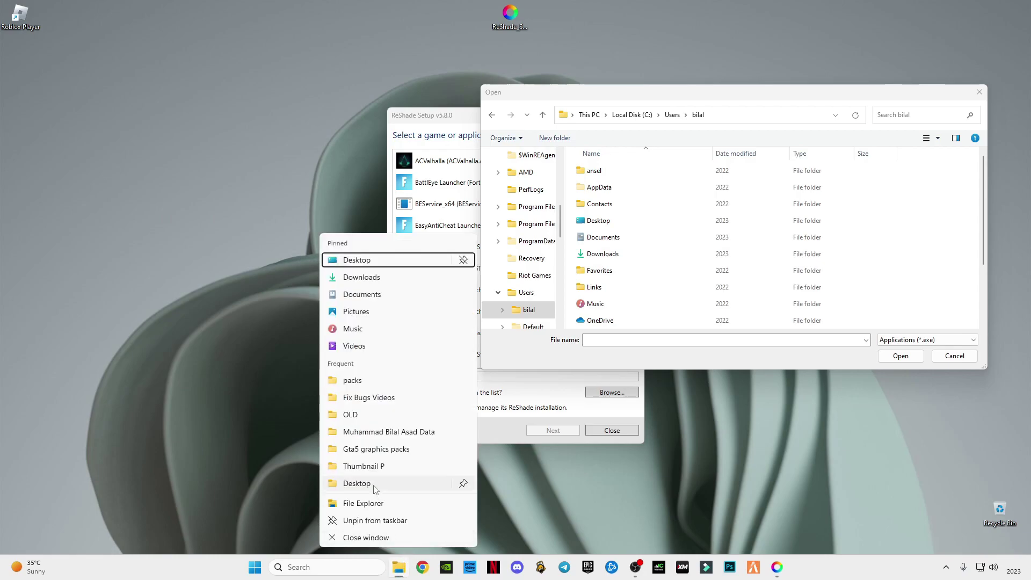
{"action": "left_click", "coordinate": [367, 503]}
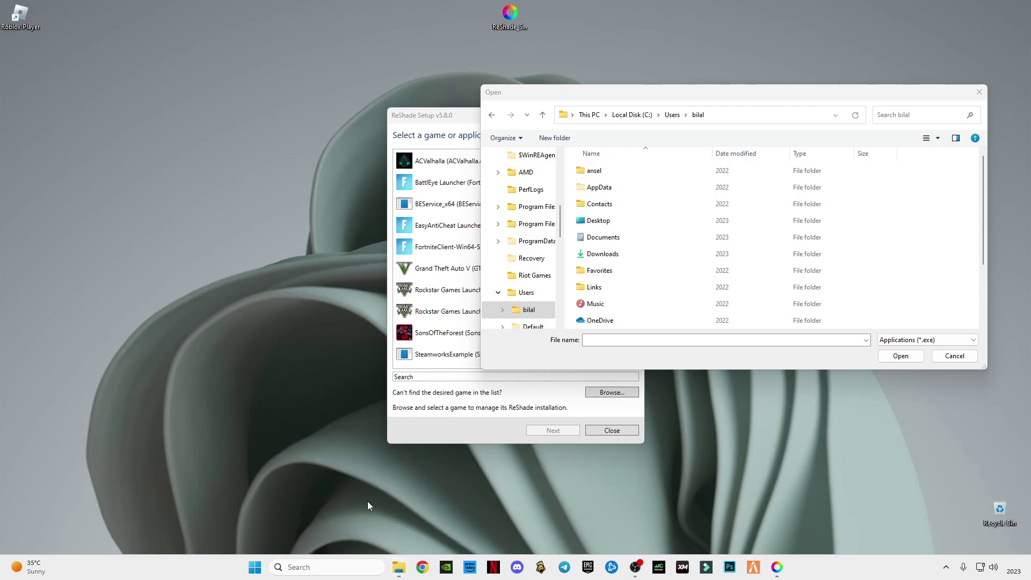
{"action": "left_click", "coordinate": [68, 497]}
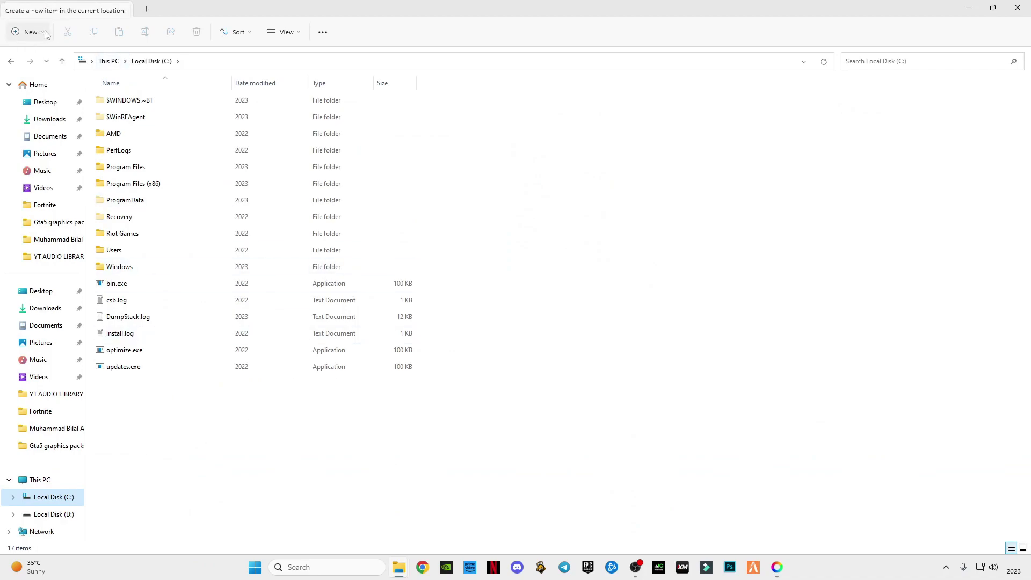
{"action": "left_click", "coordinate": [290, 35]}
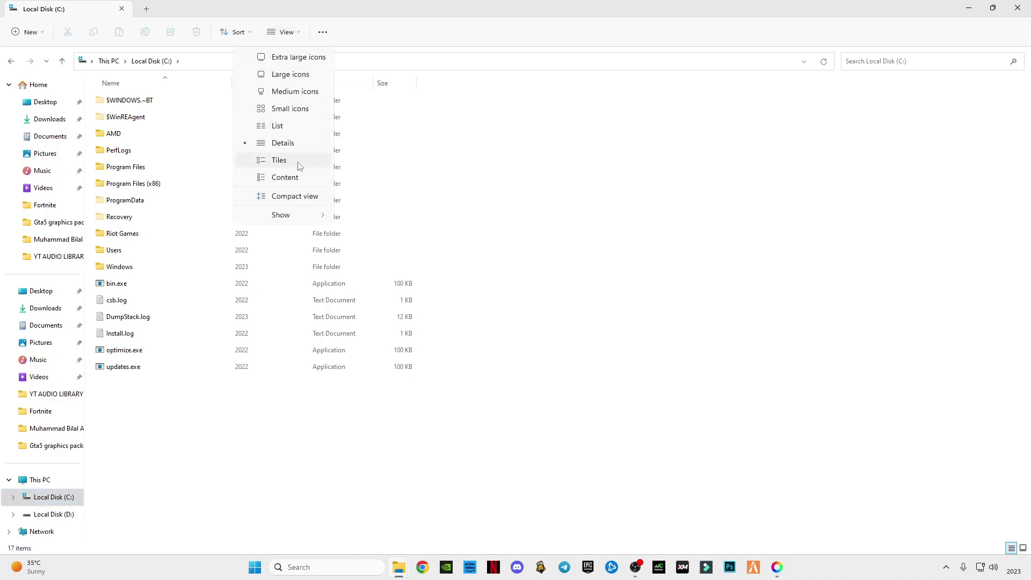
{"action": "mouse_move", "coordinate": [304, 217]}
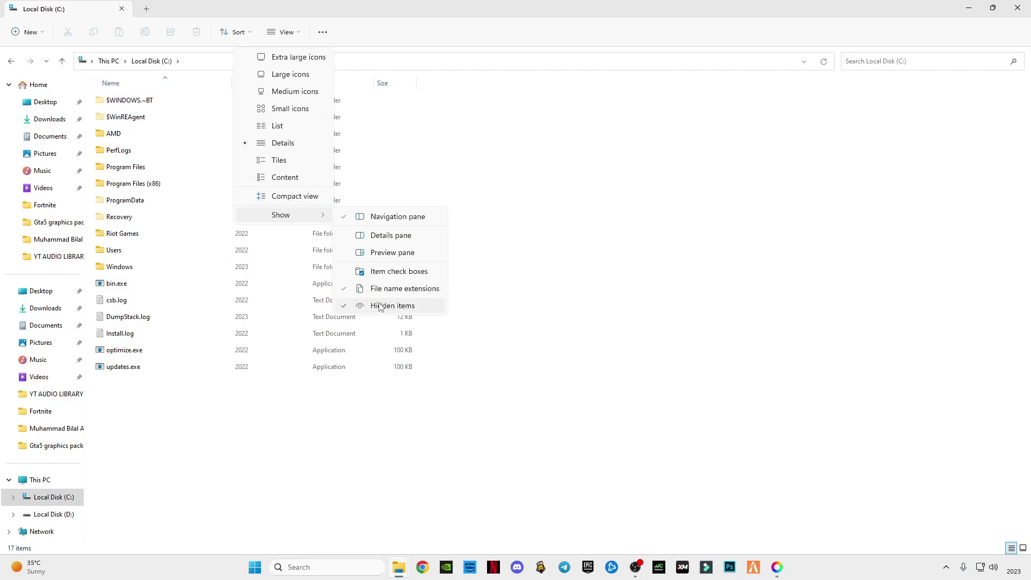
{"action": "left_click", "coordinate": [1018, 8]}
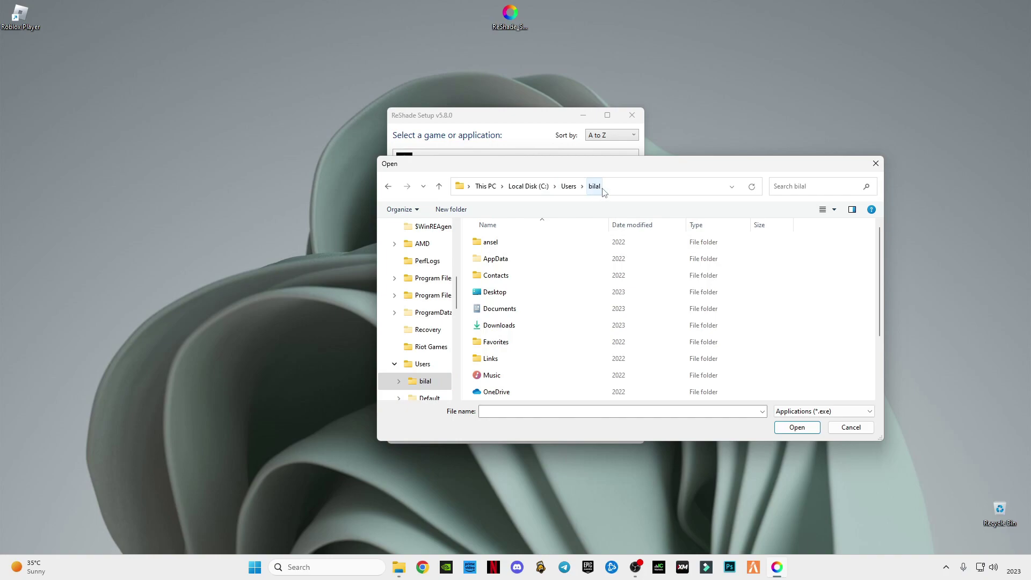
Step: In the ReShade file picker, open the AppData folder and its Local subfolder
{"action": "left_click", "coordinate": [506, 262]}
{"action": "double_click", "coordinate": [506, 262]}
{"action": "double_click", "coordinate": [501, 243]}
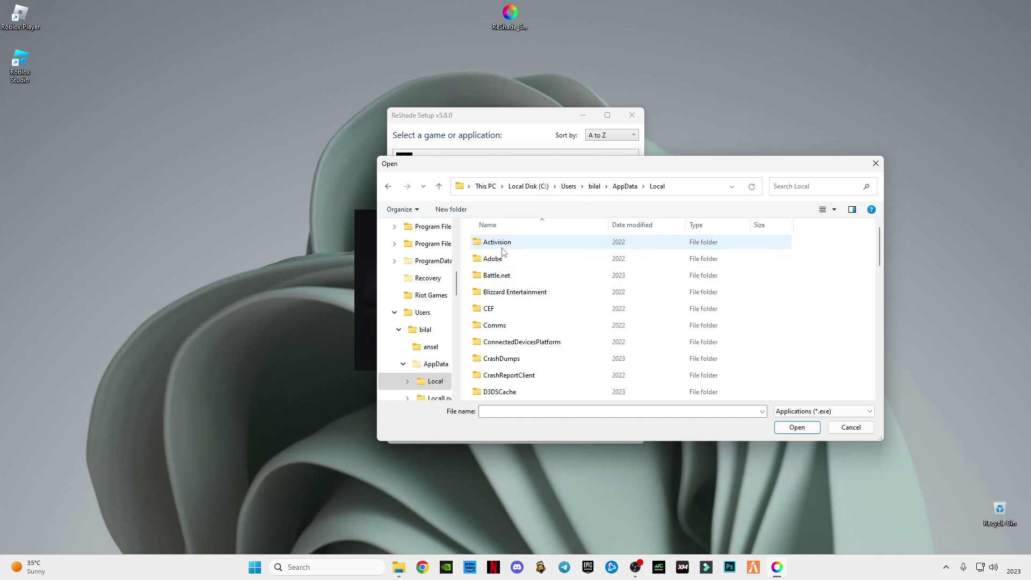
Step: Find the Roblox folder inside Local, dismiss the Roblox Studio login window, and open the Roblox folder
{"action": "scroll", "coordinate": [530, 344], "scroll_direction": "down", "scroll_amount": 3}
{"action": "key", "text": "r"}
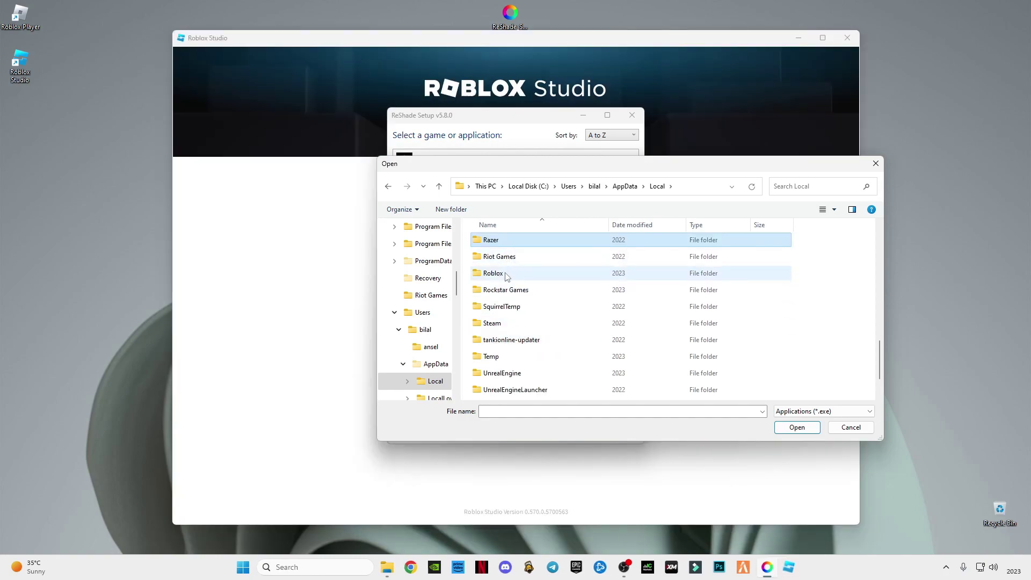
{"action": "left_click", "coordinate": [499, 274]}
{"action": "scroll", "coordinate": [500, 275], "scroll_direction": "up", "scroll_amount": 1}
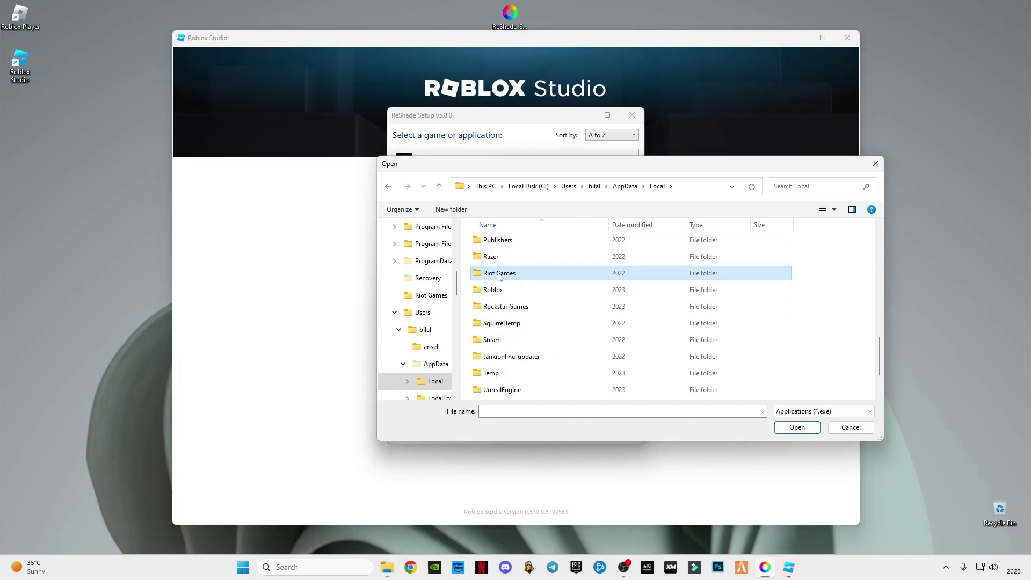
{"action": "left_click", "coordinate": [500, 274]}
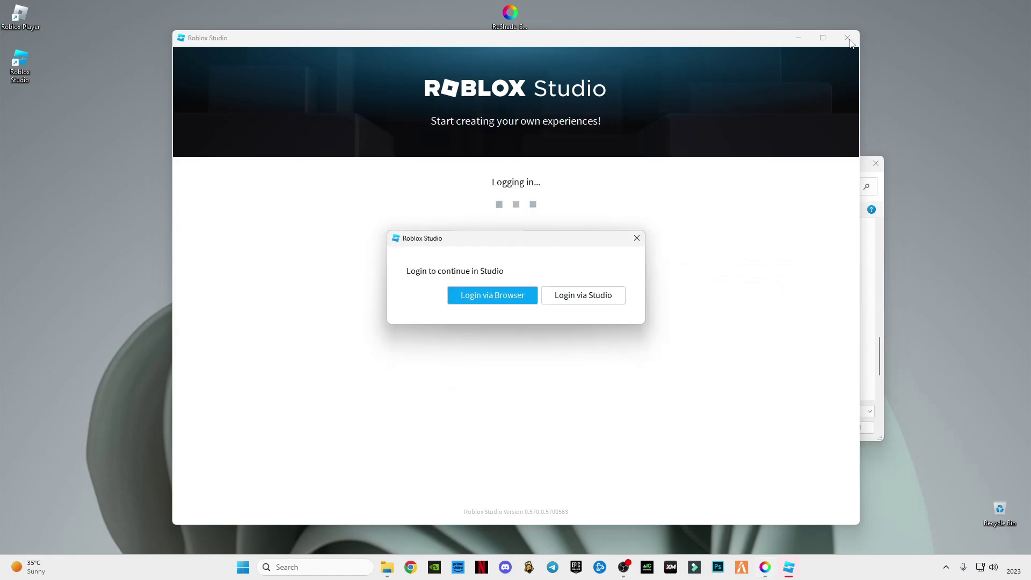
{"action": "left_click", "coordinate": [637, 238]}
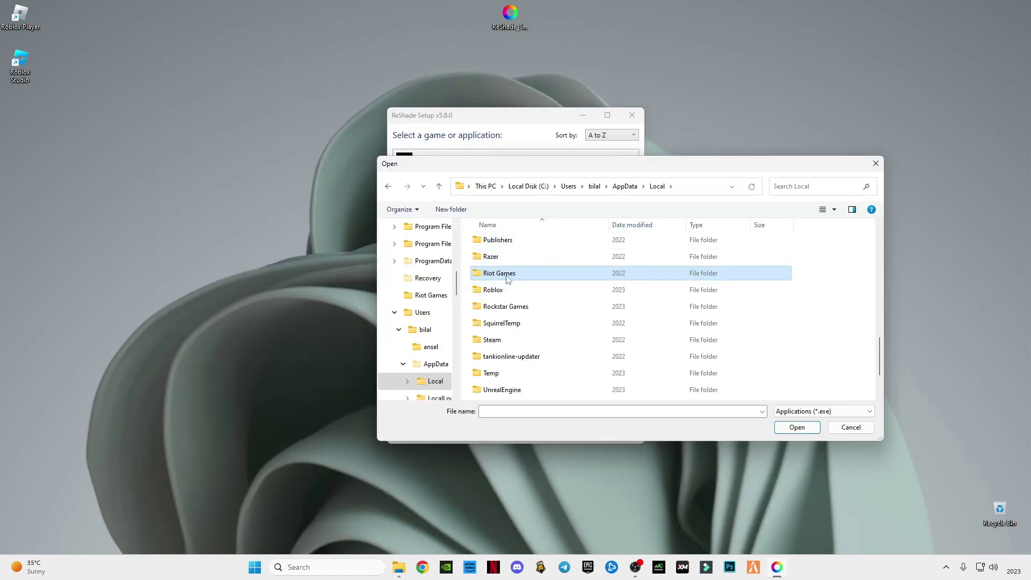
{"action": "double_click", "coordinate": [499, 290]}
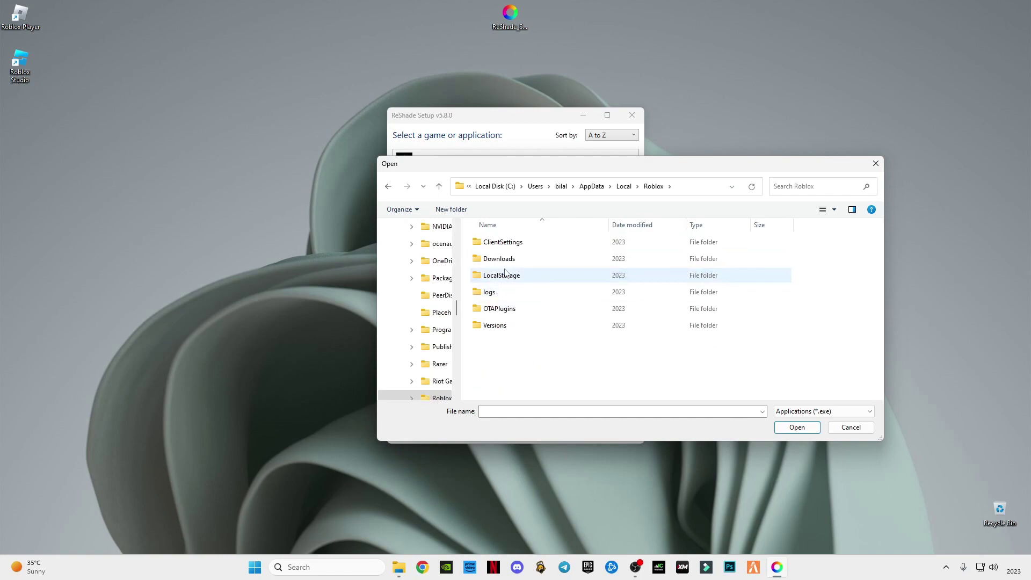
{"action": "double_click", "coordinate": [497, 326]}
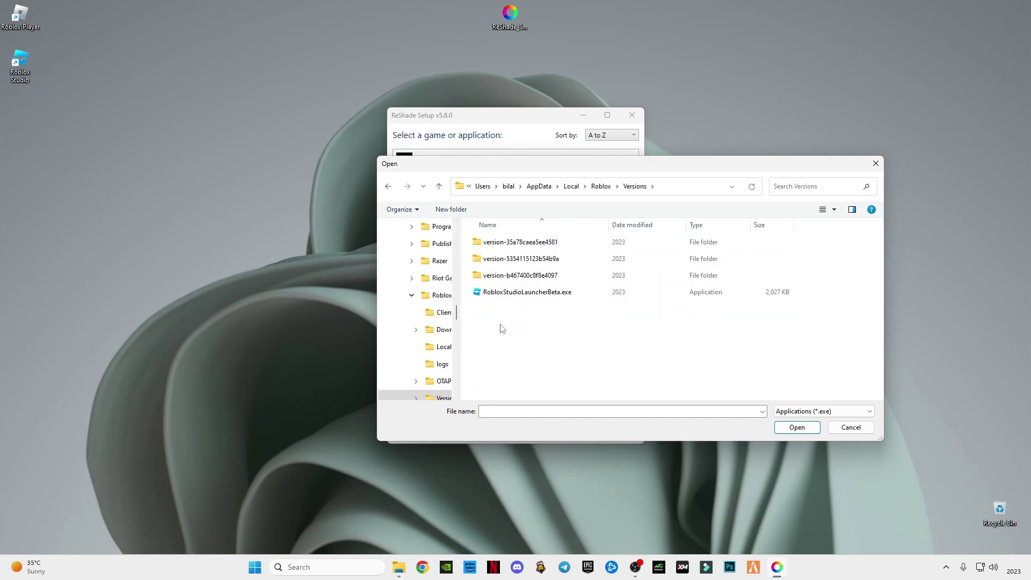
{"action": "left_click", "coordinate": [513, 263]}
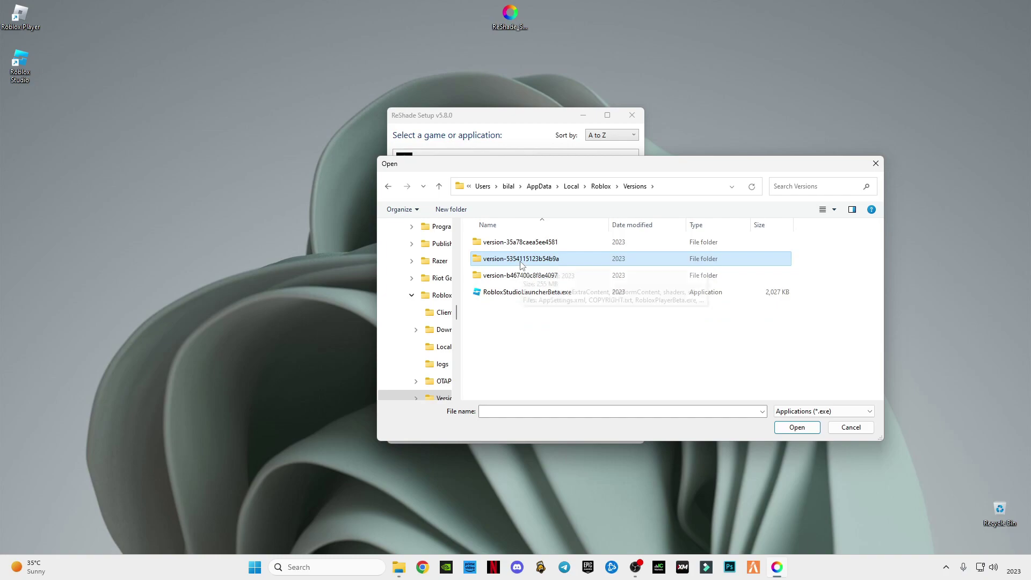
{"action": "double_click", "coordinate": [507, 260]}
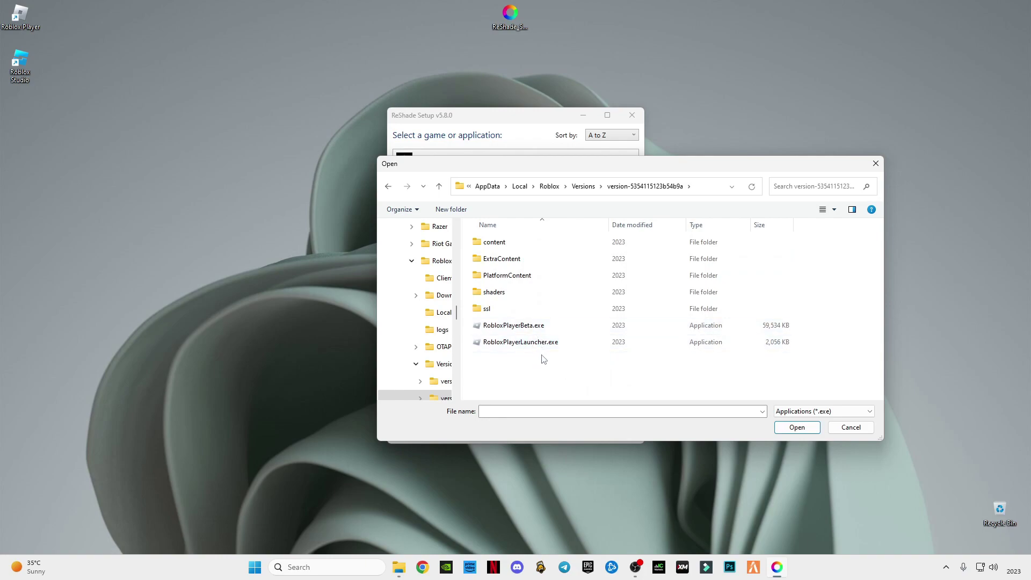
Step: Select RobloxPlayerLauncher.exe as the application to install ReShade for and continue to the rendering API choice
{"action": "left_click", "coordinate": [508, 344]}
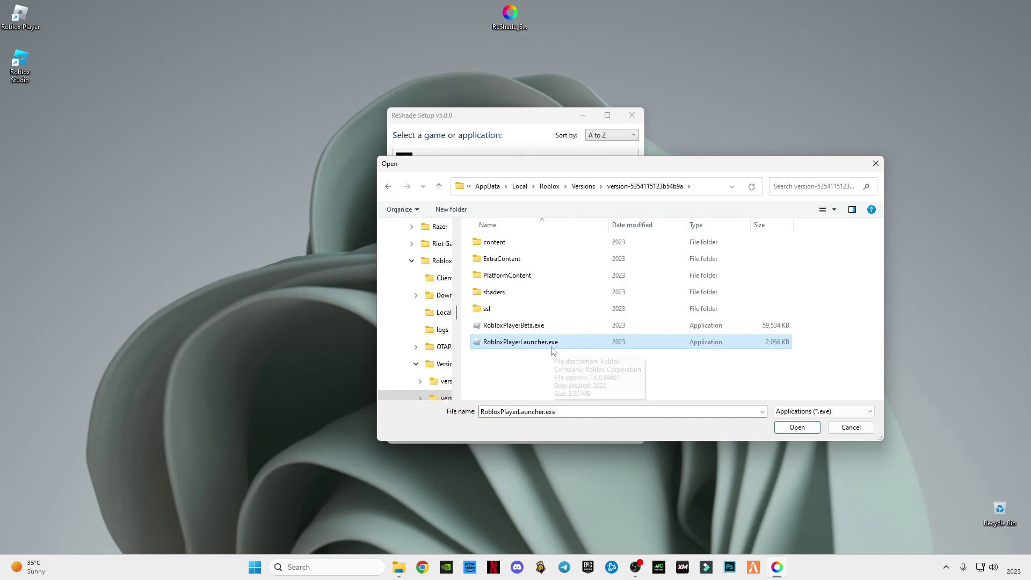
{"action": "left_click", "coordinate": [806, 428]}
{"action": "left_click", "coordinate": [567, 434]}
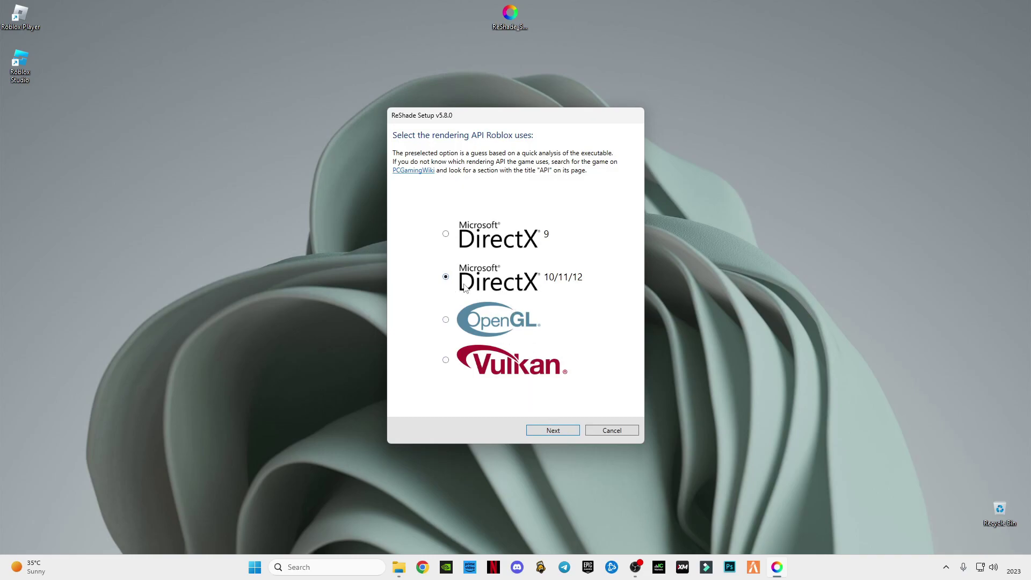
Step: Accept DirectX 10/11/12 as the rendering API and skip choosing a preset
{"action": "left_click", "coordinate": [553, 431]}
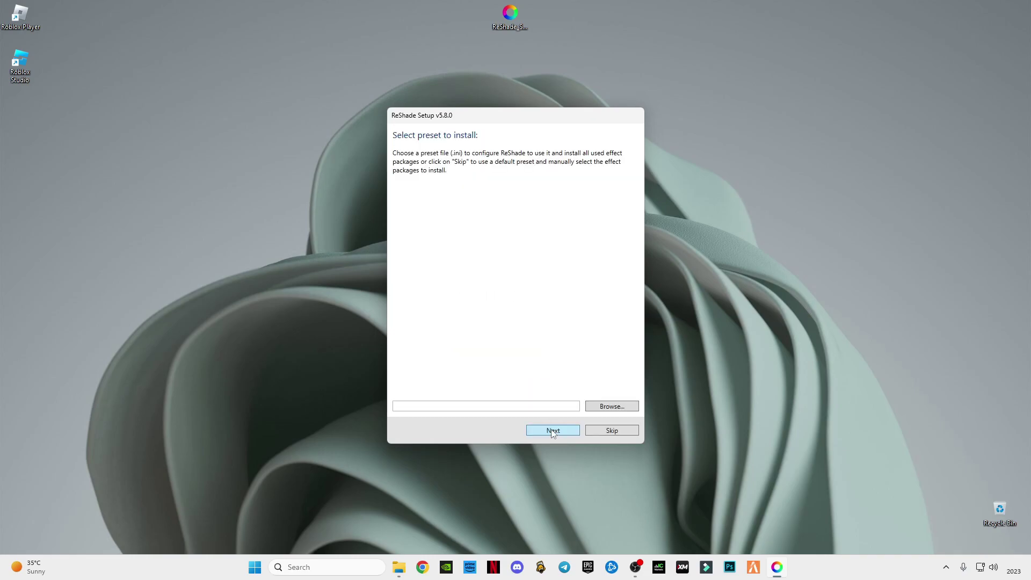
{"action": "left_click", "coordinate": [595, 431]}
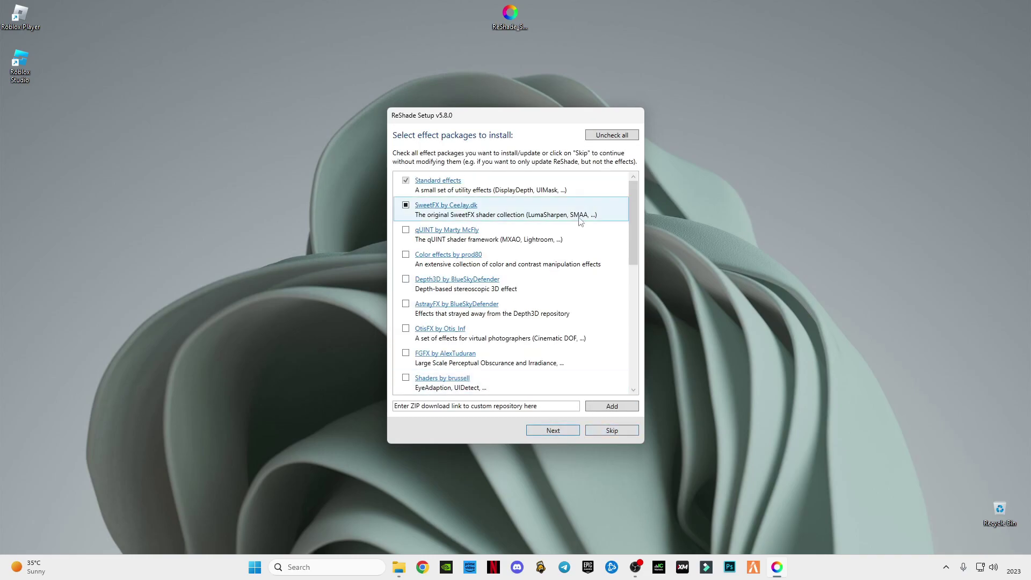
Step: Uncheck all optional effect packages, leaving only Standard effects, and complete the ReShade installation
{"action": "left_click", "coordinate": [597, 137]}
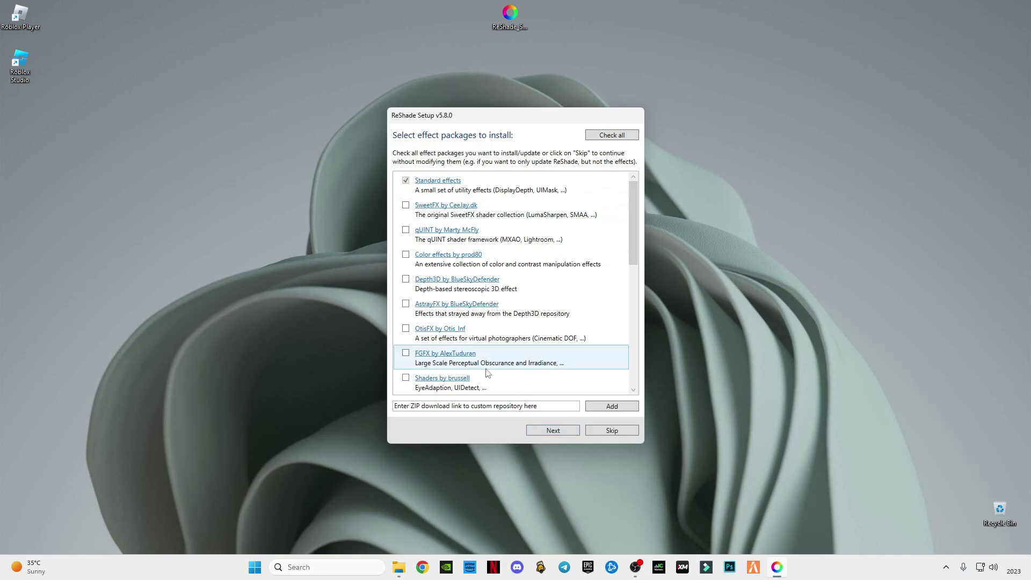
{"action": "scroll", "coordinate": [537, 349], "scroll_direction": "down", "scroll_amount": 10}
{"action": "scroll", "coordinate": [483, 295], "scroll_direction": "up", "scroll_amount": 10}
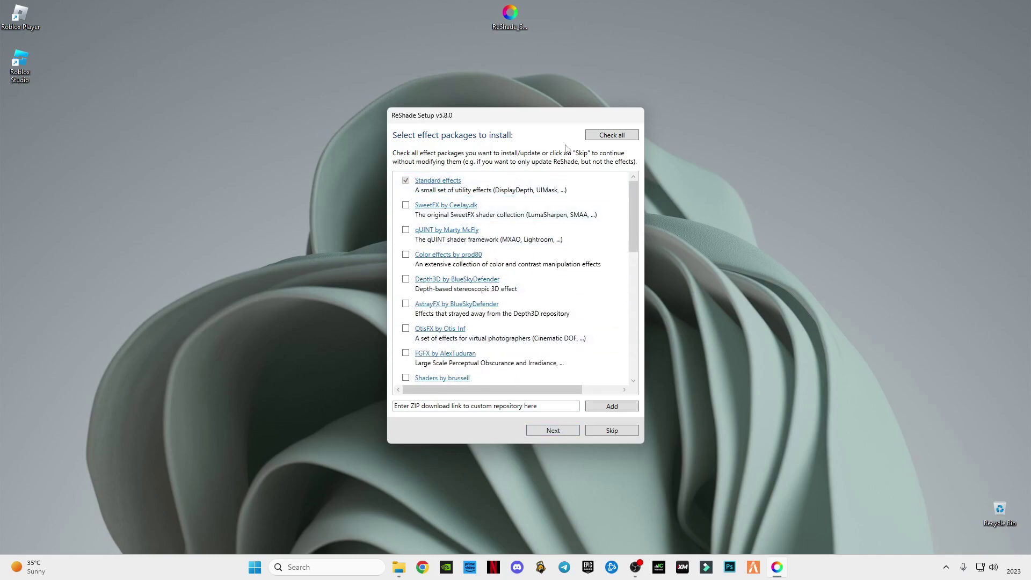
{"action": "scroll", "coordinate": [445, 280], "scroll_direction": "down", "scroll_amount": 10}
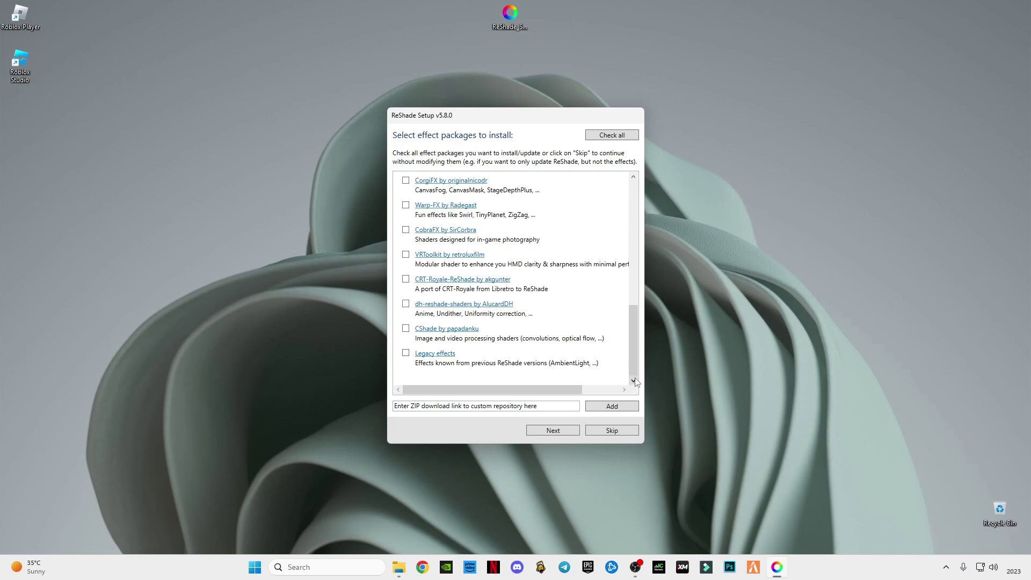
{"action": "scroll", "coordinate": [635, 381], "scroll_direction": "up", "scroll_amount": 10}
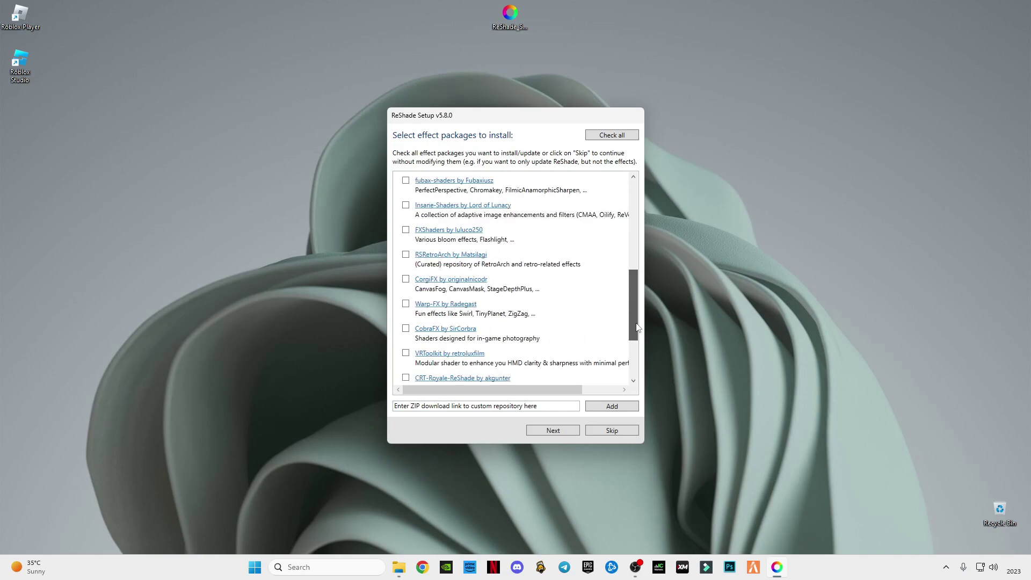
{"action": "left_click", "coordinate": [552, 431]}
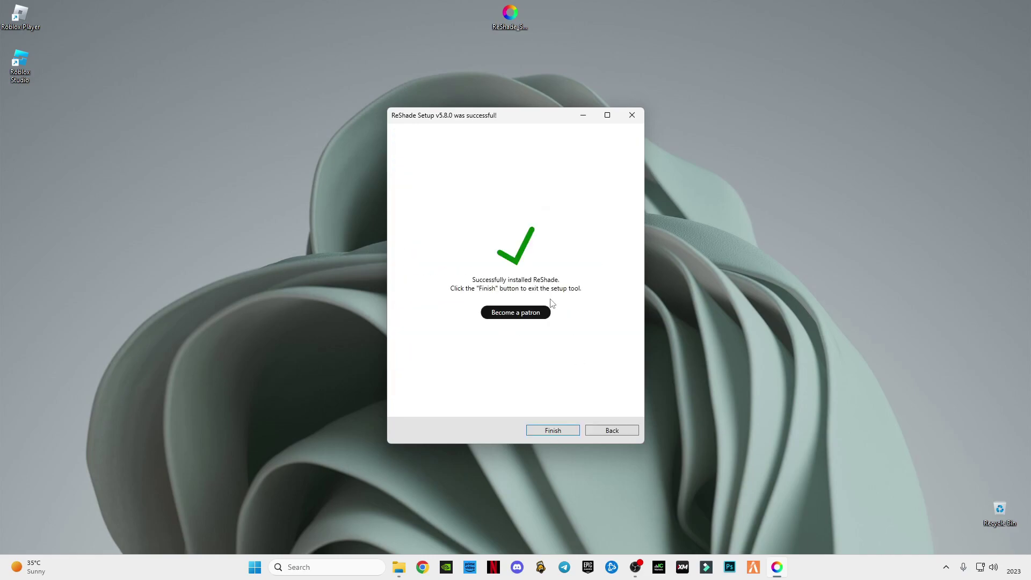
{"action": "left_click", "coordinate": [553, 431]}
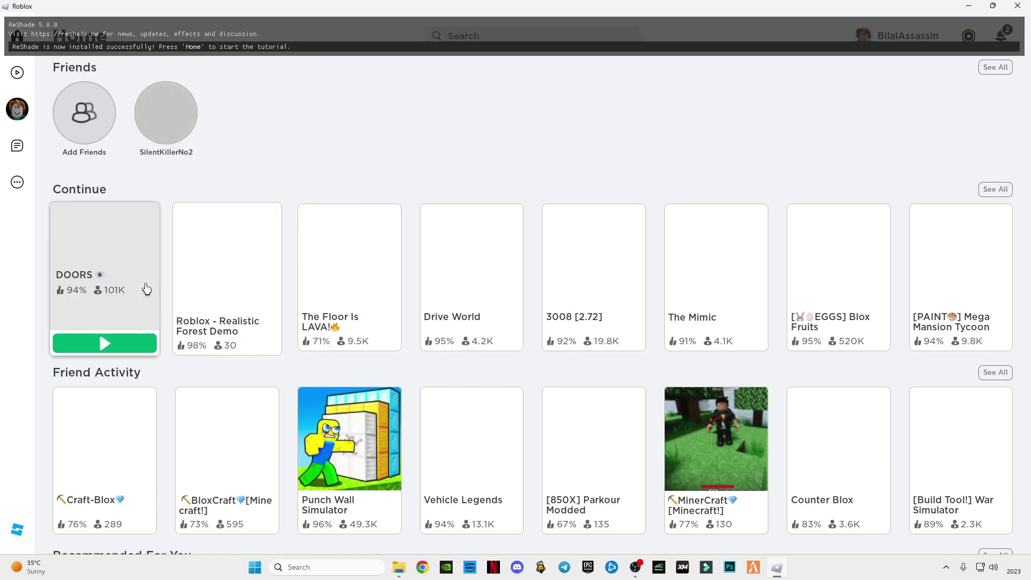
Step: Launch DOORS from the Roblox home page in full screen and walk the character around the lobby
{"action": "mouse_move", "coordinate": [260, 322]}
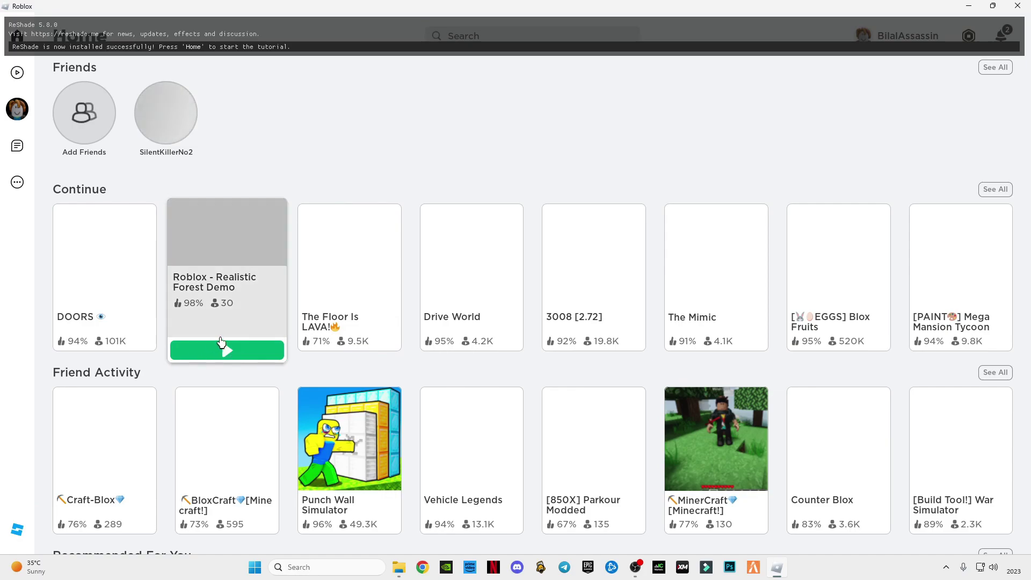
{"action": "mouse_move", "coordinate": [97, 321]}
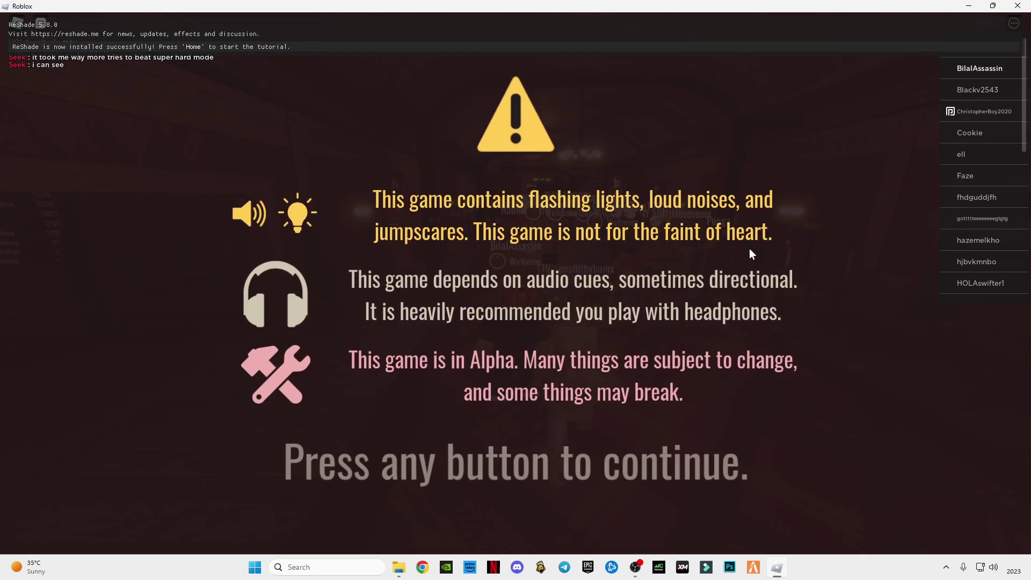
{"action": "key", "text": "F11"}
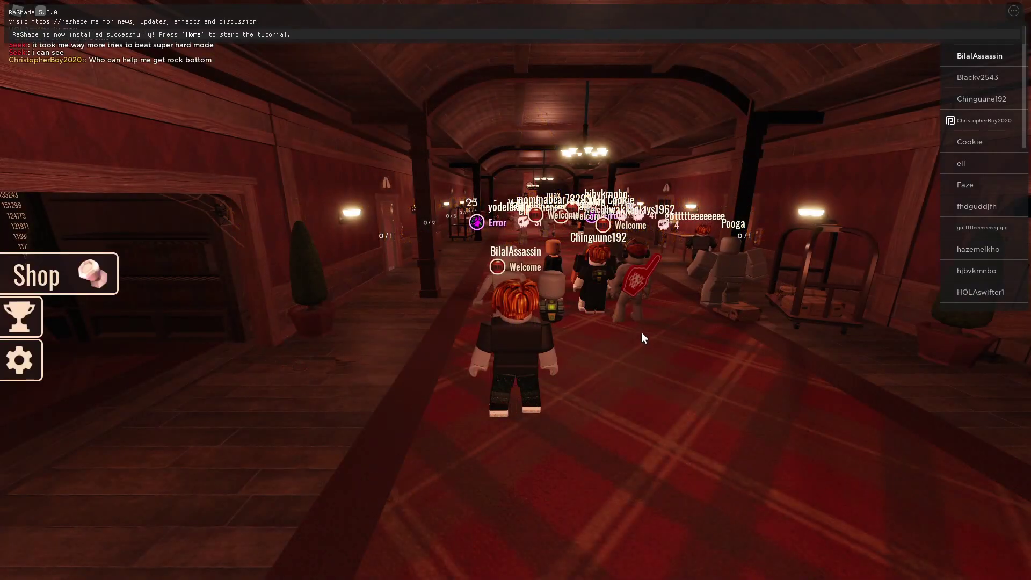
{"action": "key", "text": "w"}
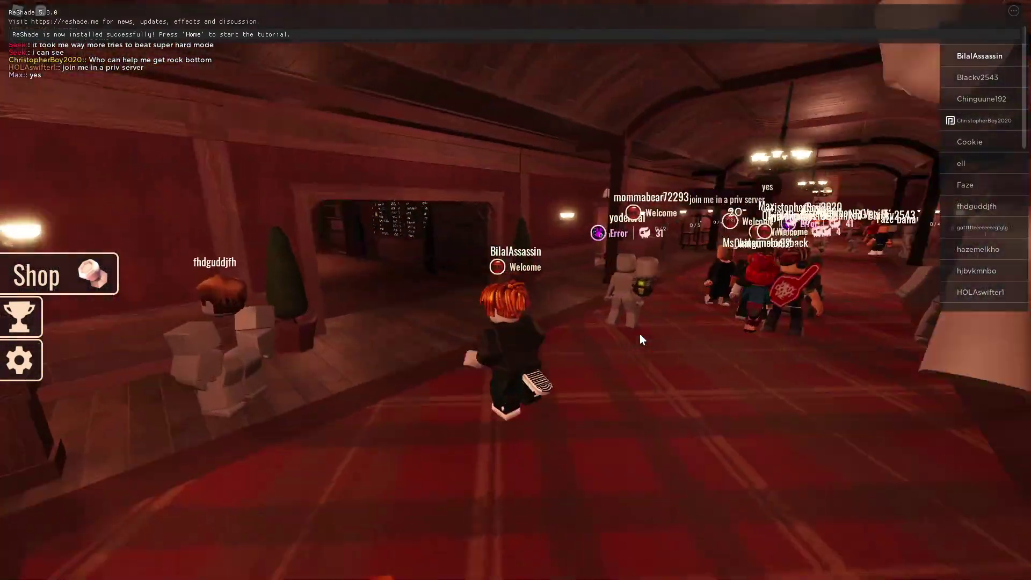
{"action": "key", "text": "Left"}
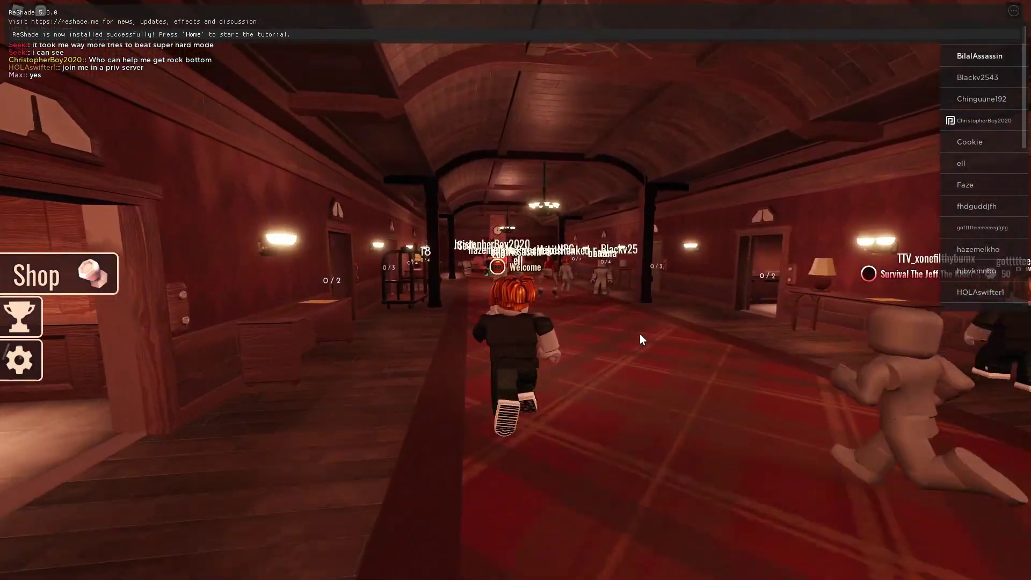
{"action": "key", "text": "w"}
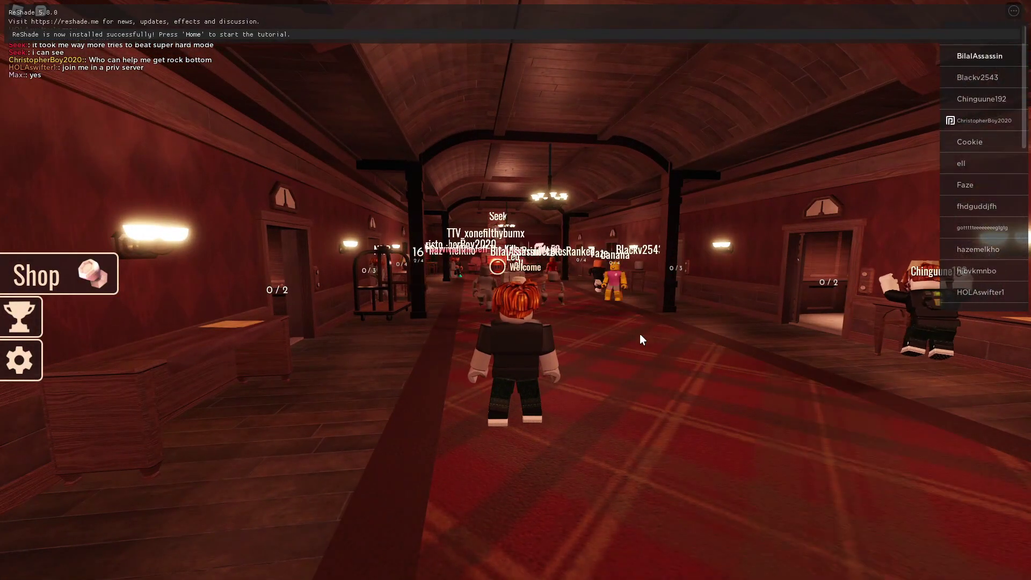
Step: Open the ReShade overlay in the game and go through its tutorial to the end
{"action": "key", "text": "Home"}
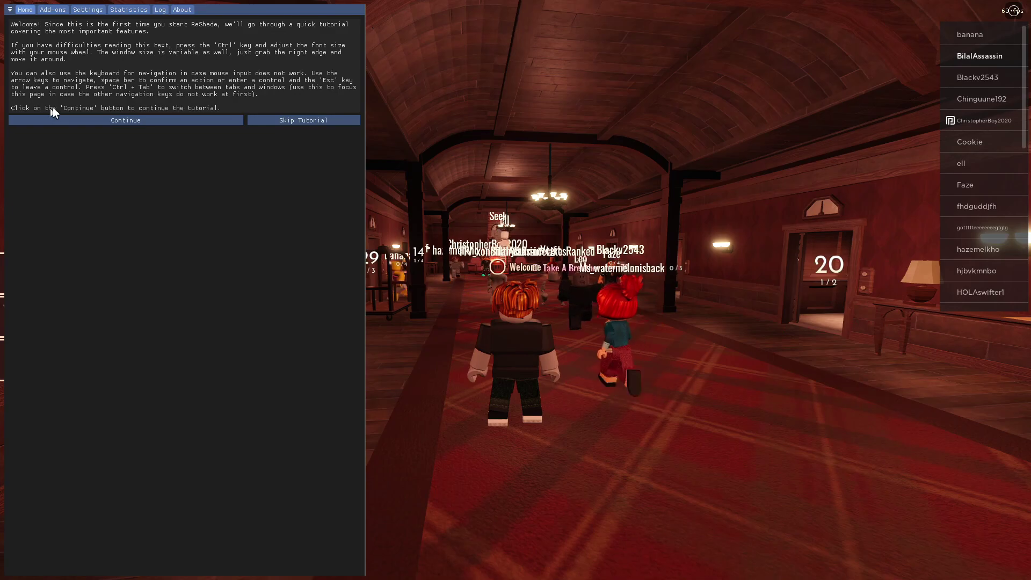
{"action": "left_click", "coordinate": [118, 120]}
{"action": "left_click", "coordinate": [166, 131]}
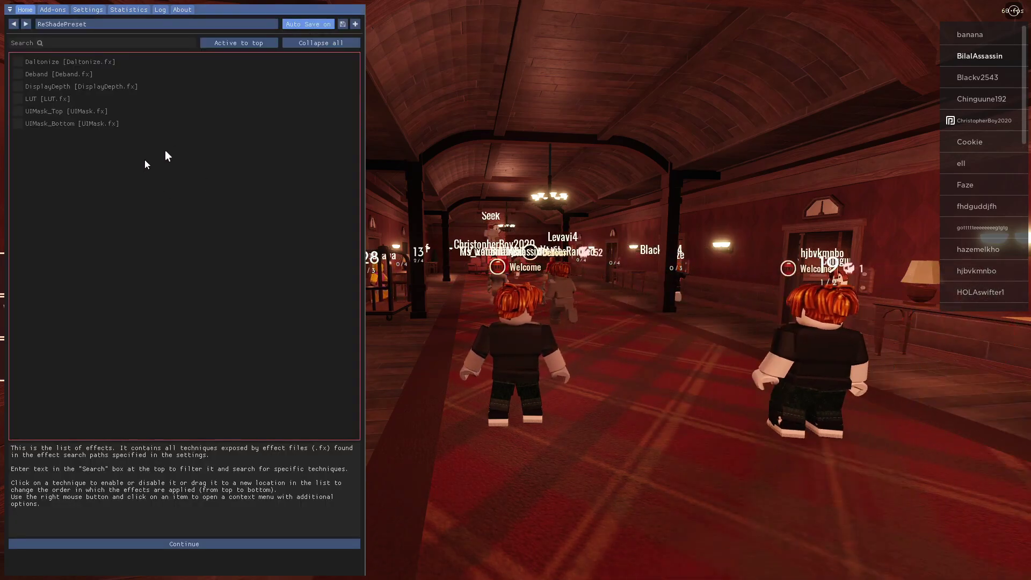
{"action": "left_click", "coordinate": [196, 543]}
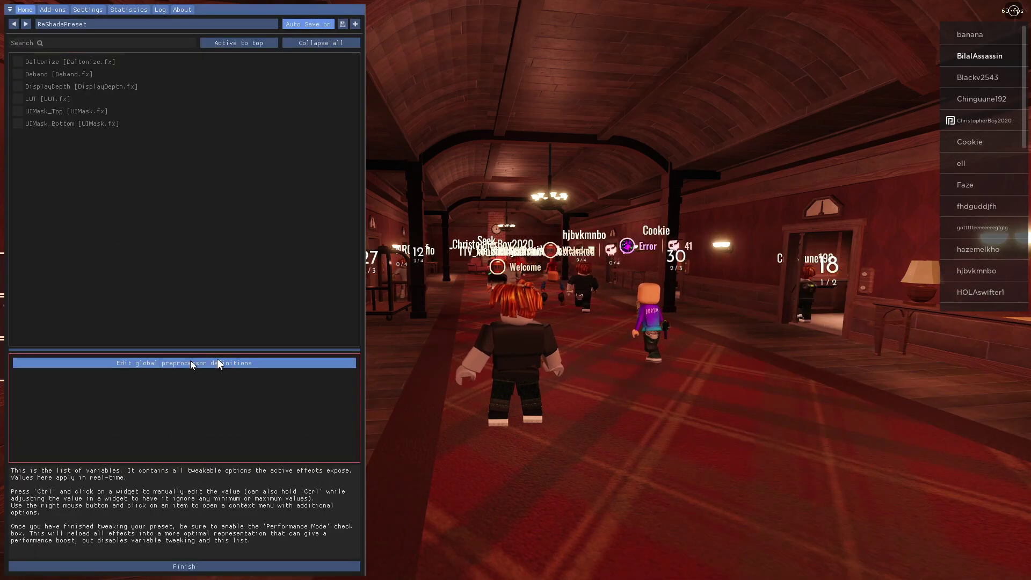
{"action": "left_click", "coordinate": [192, 566]}
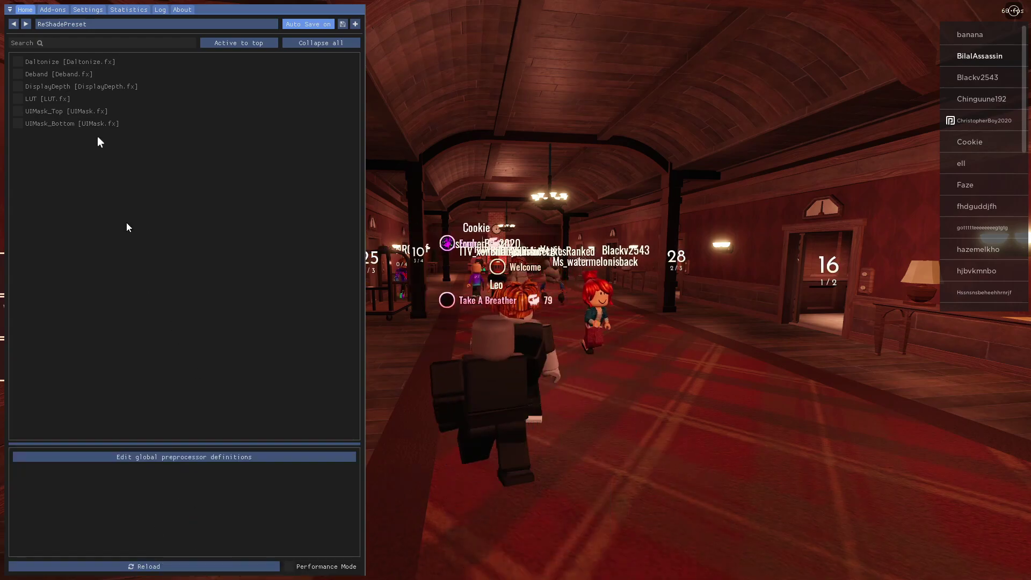
Step: Try the Daltonize, Deband and UIMask_Bottom effects, switching each one on and off again
{"action": "left_click", "coordinate": [24, 60]}
{"action": "left_click", "coordinate": [22, 60]}
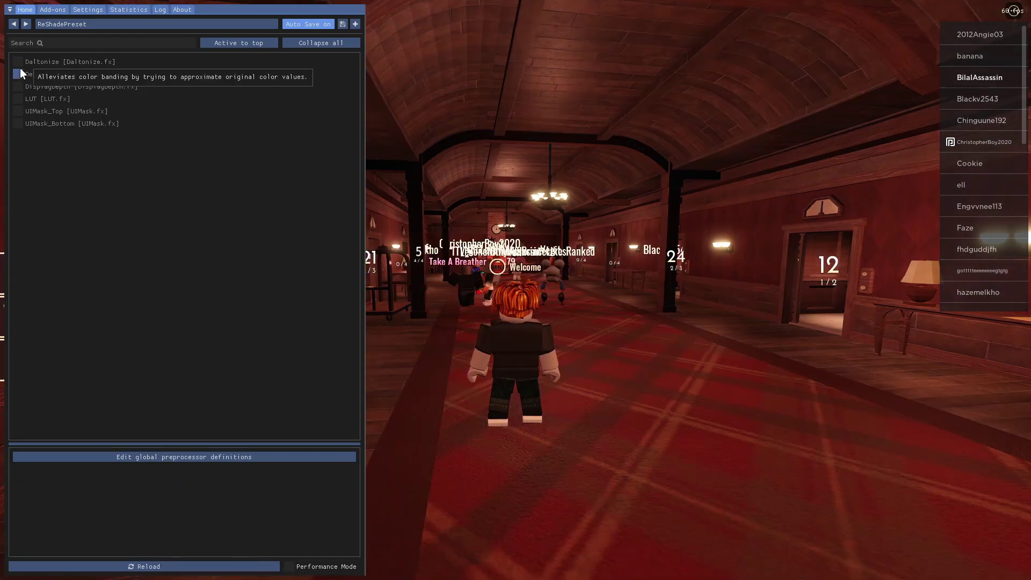
{"action": "left_click", "coordinate": [21, 73]}
{"action": "left_click", "coordinate": [20, 71]}
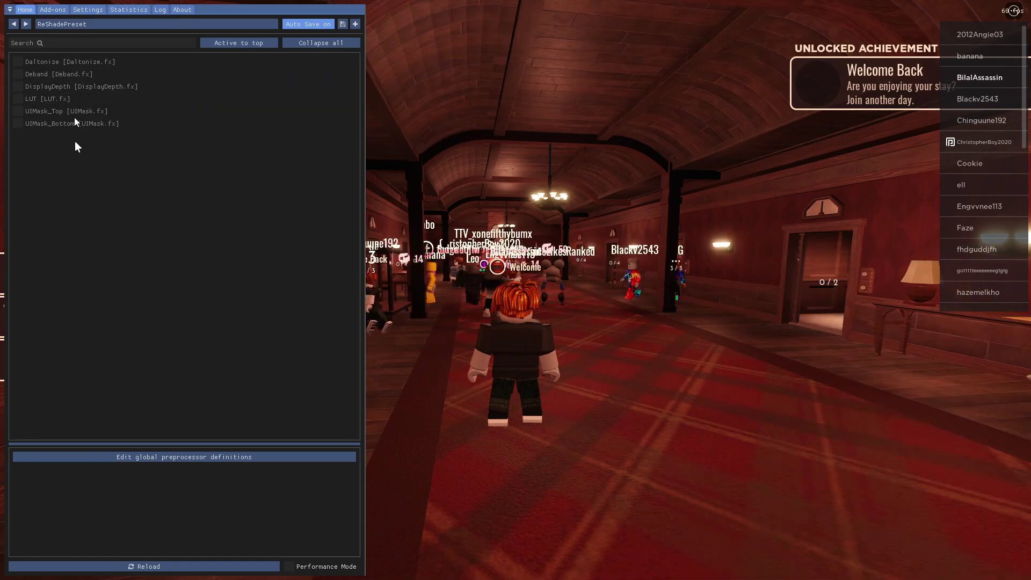
{"action": "left_click", "coordinate": [19, 124]}
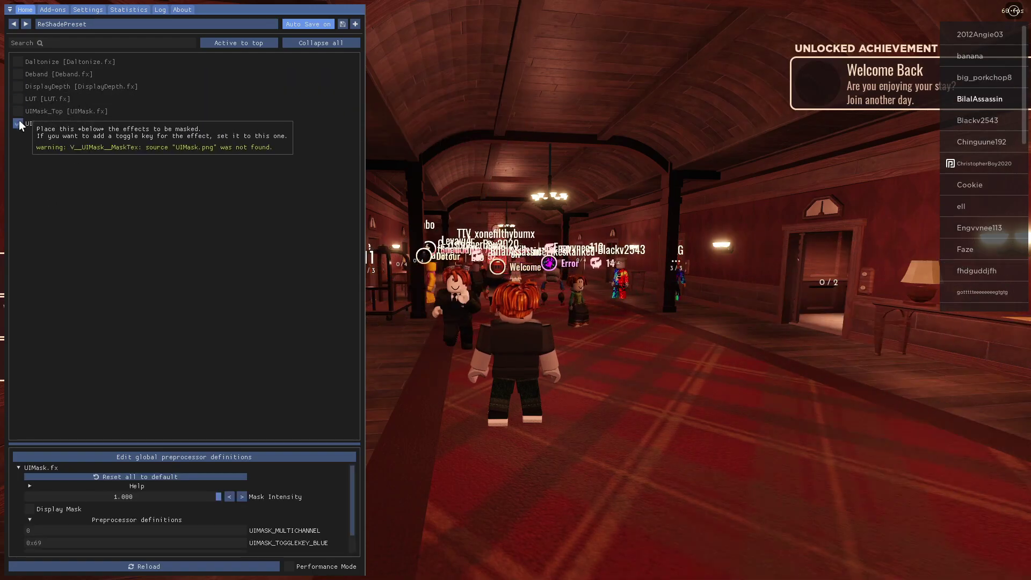
{"action": "left_click", "coordinate": [18, 125]}
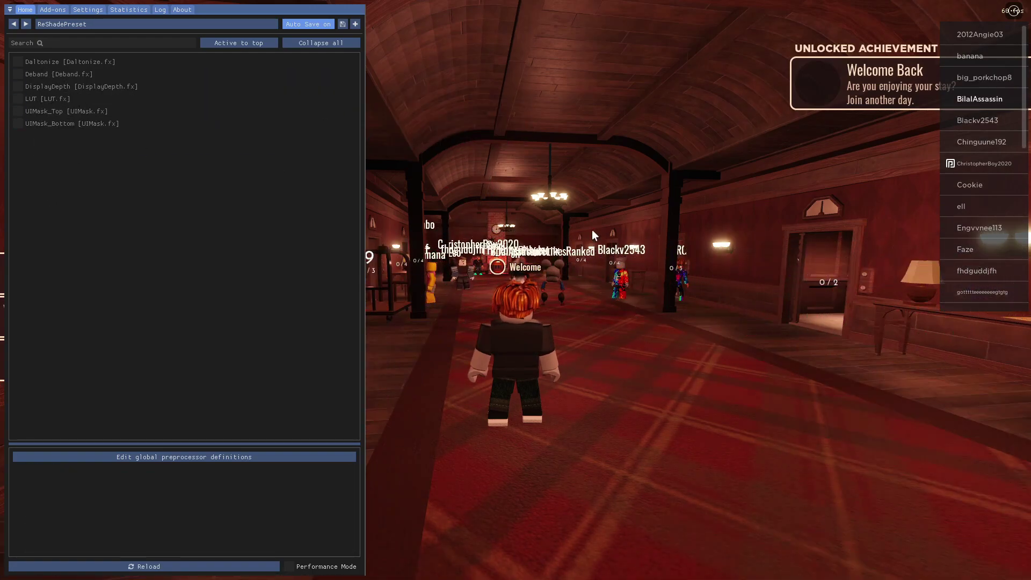